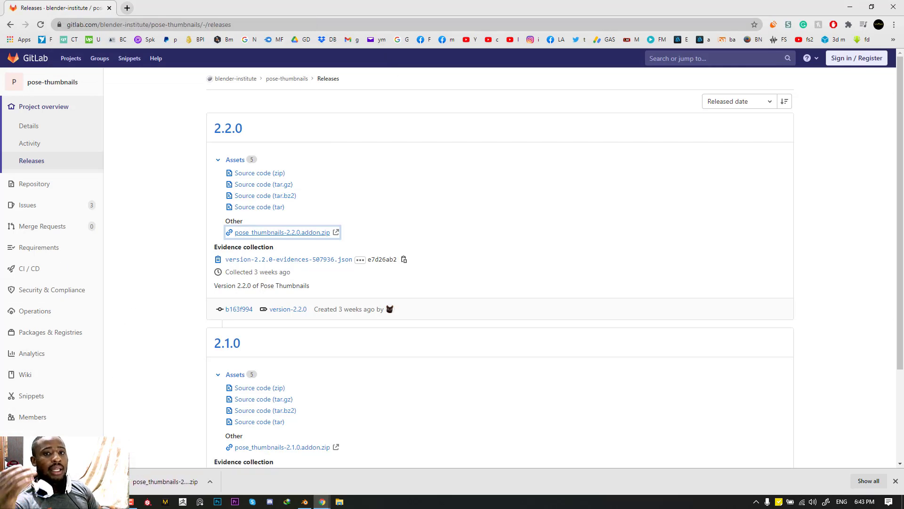
Step: Switch to Blender and open the add-ons section of its preferences
click(304, 501)
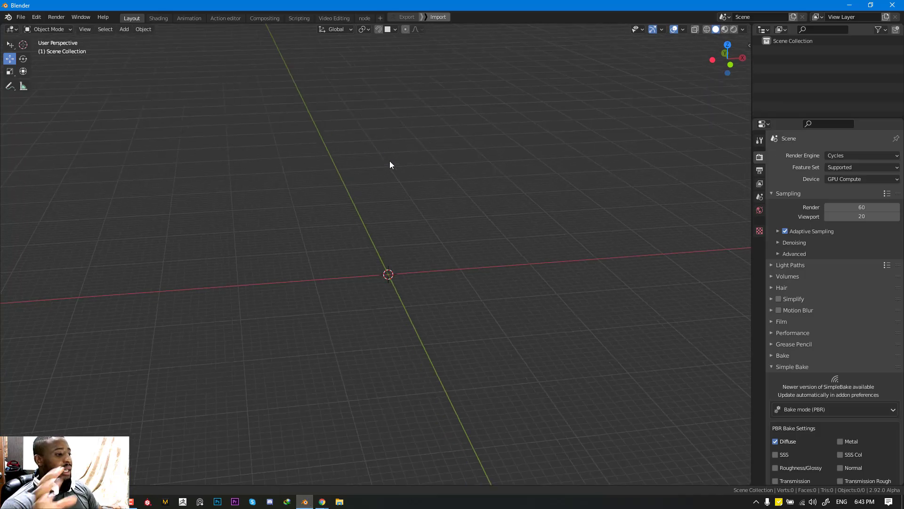
click(40, 16)
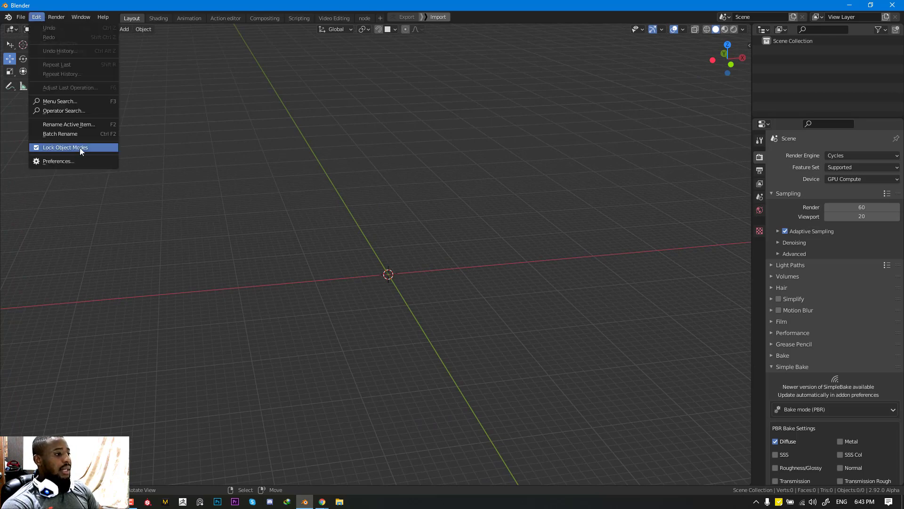
click(70, 161)
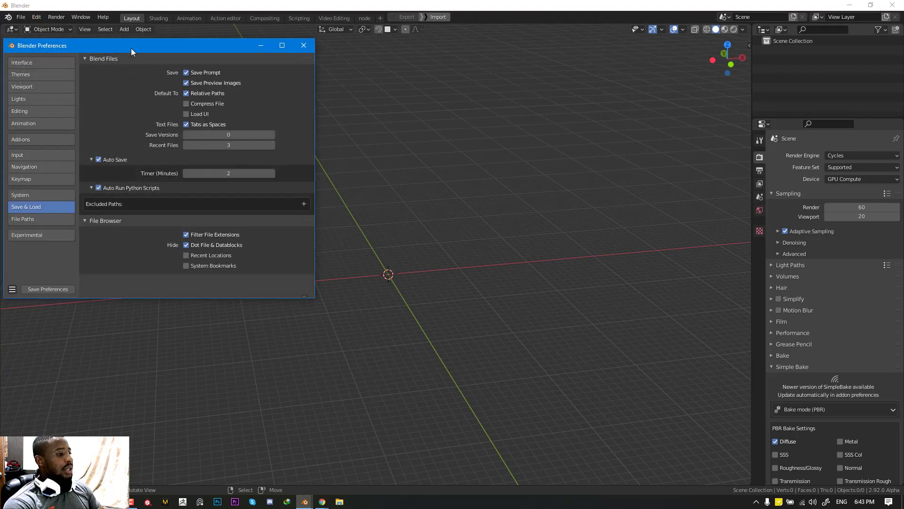
drag(131, 48, 210, 47)
click(110, 109)
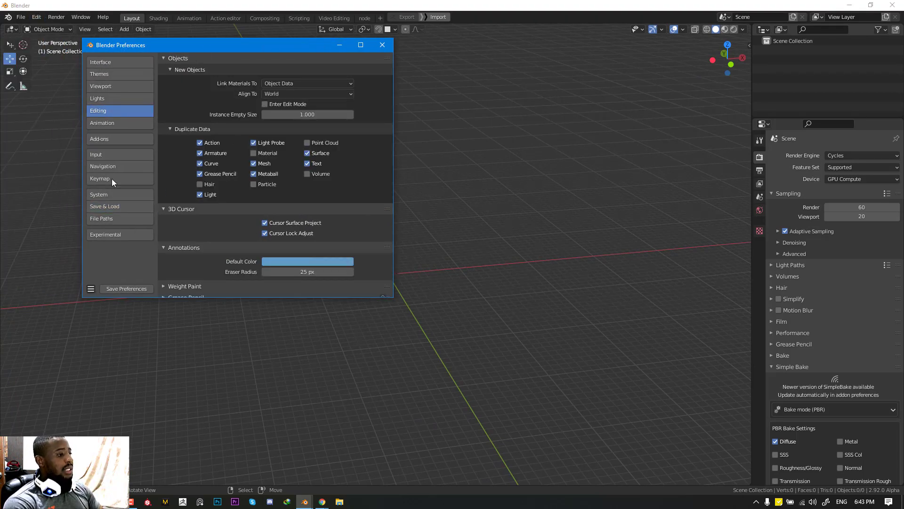
click(104, 140)
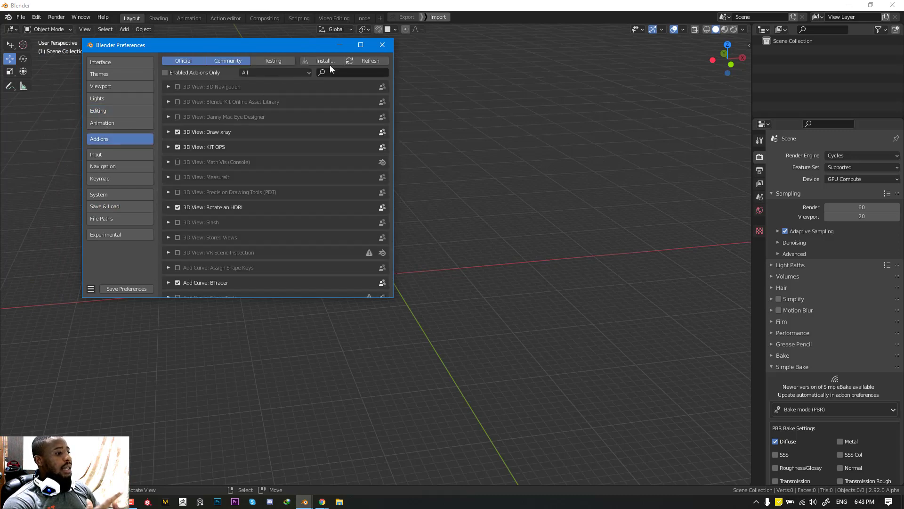
Step: Install the add-on from pose_thumbnails-2.2.0.addon.zip in the Downloads folder
click(326, 61)
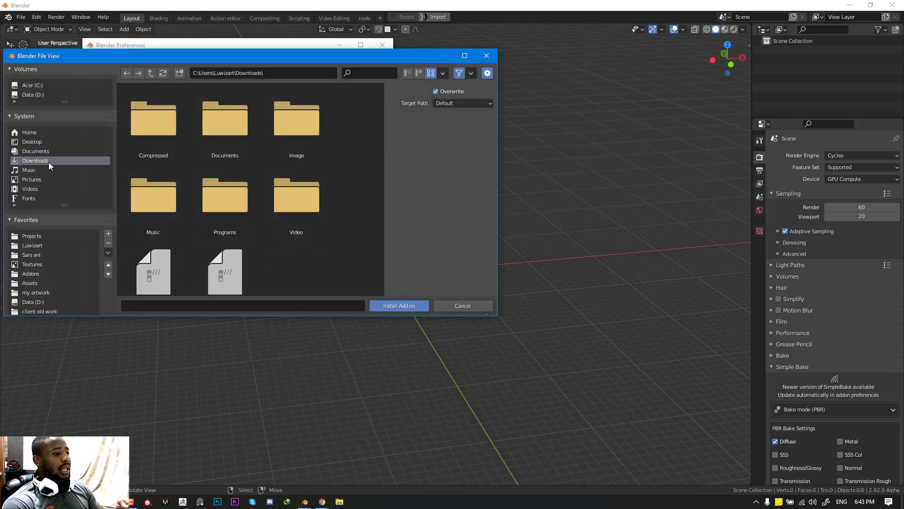
scroll(227, 217, down, 2)
double_click(168, 258)
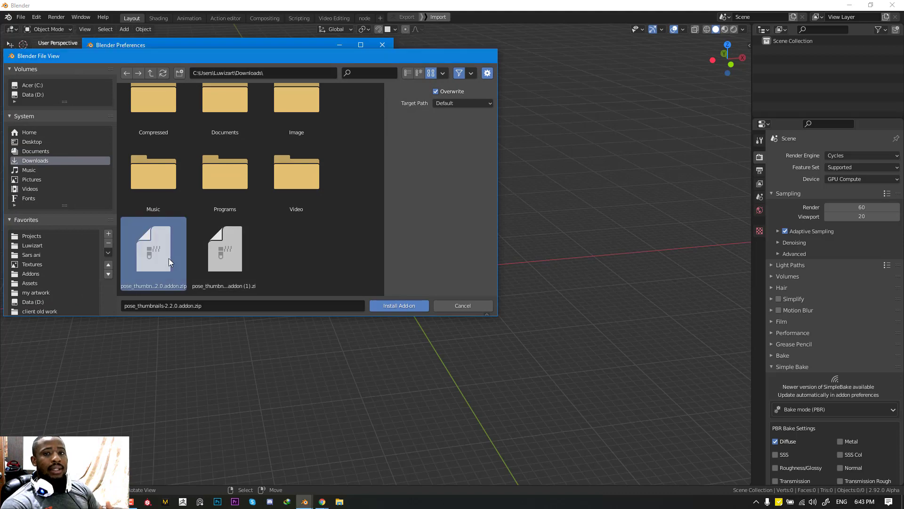
Step: Enable the Pose Library Thumbnails add-on, save the preferences and close them
click(177, 87)
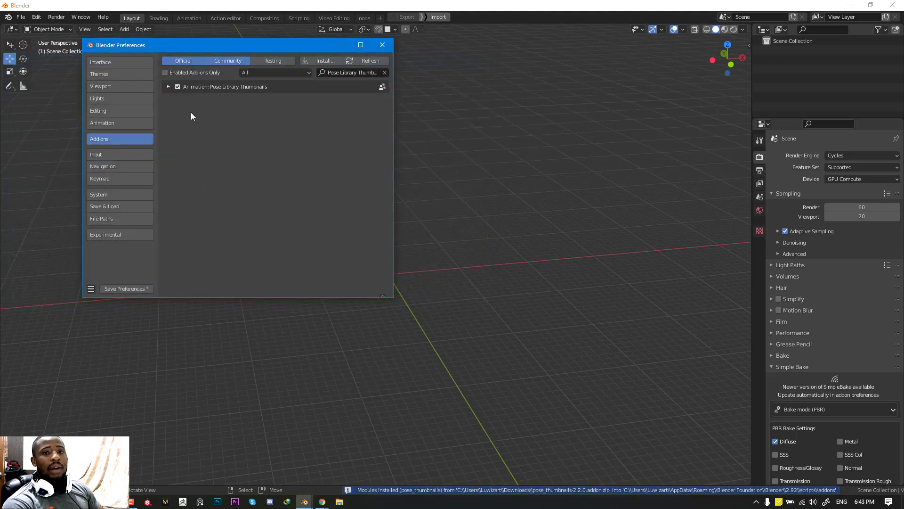
click(127, 289)
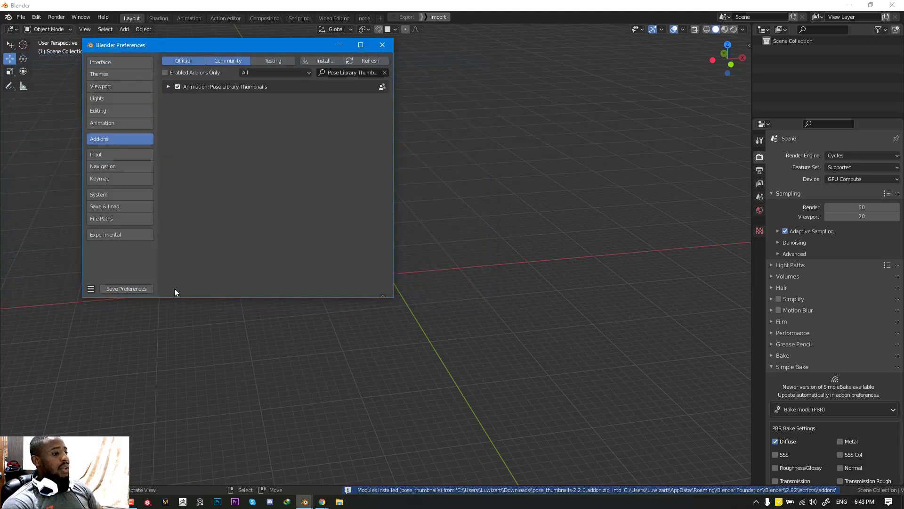
click(382, 45)
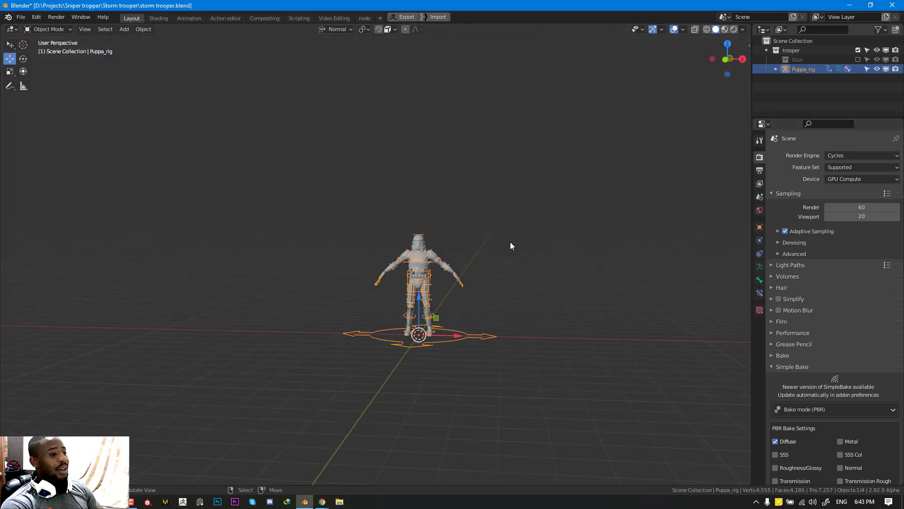
Step: Create a new pose library for the trooper rig and add its current pose as "explaining"
scroll(509, 243, up, 5)
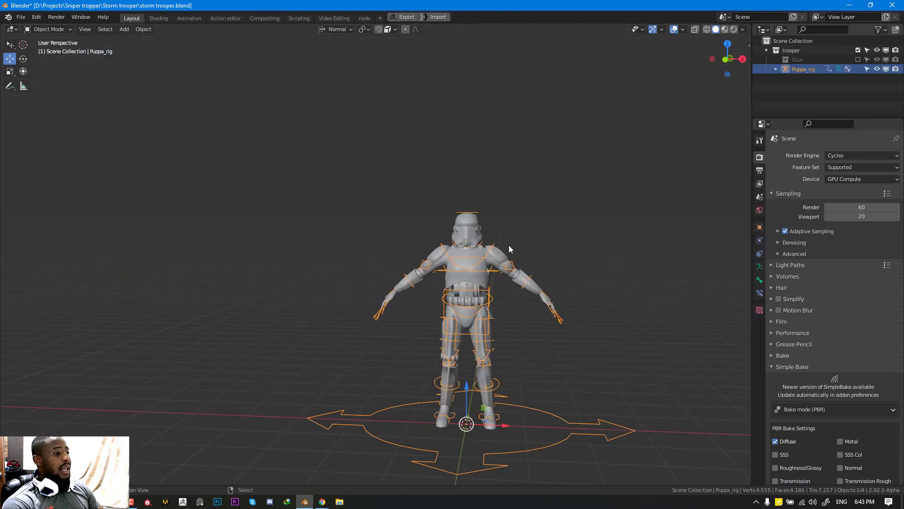
mouse_move(397, 209)
middle_down()
mouse_move(501, 223)
mouse_move(390, 221)
middle_up()
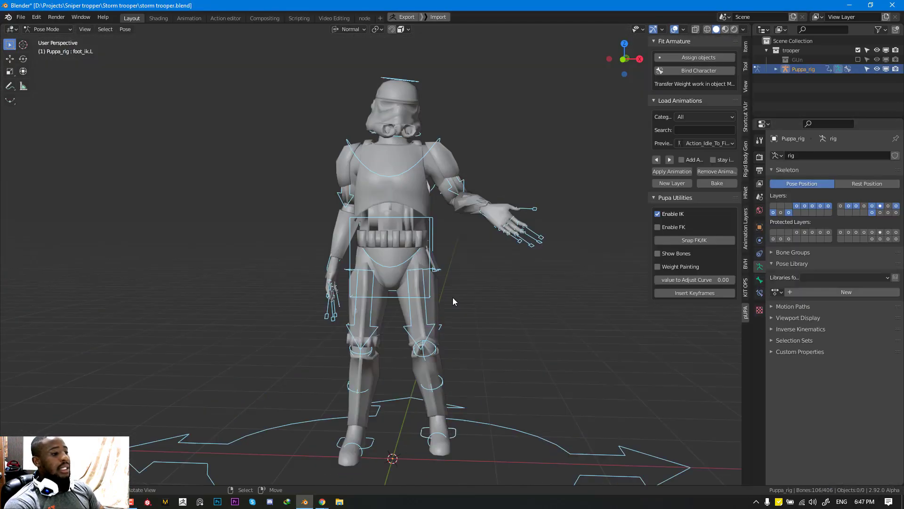
click(872, 292)
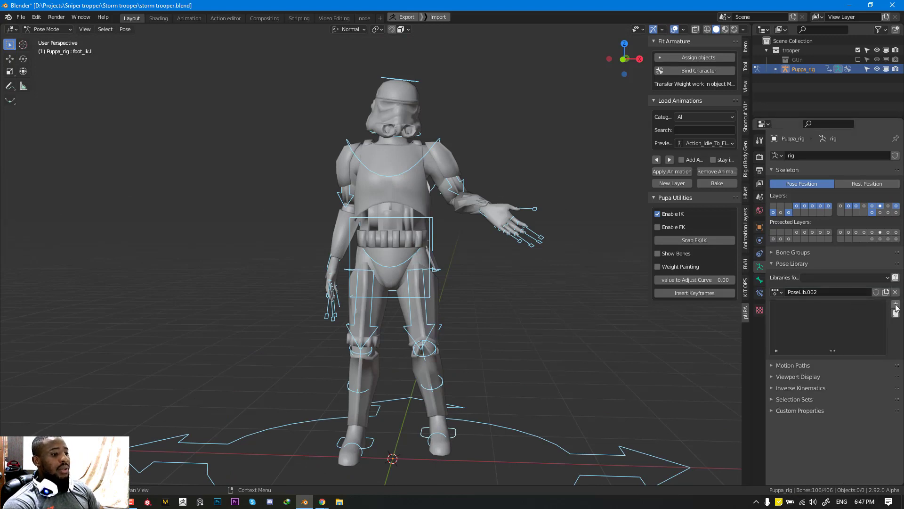
click(895, 303)
click(857, 303)
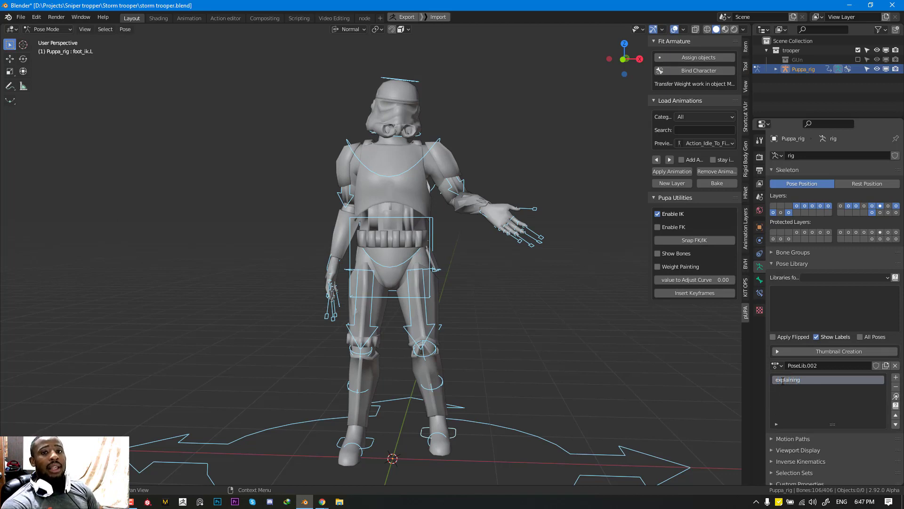
Step: Reset the trooper's pose by clearing the rotation and location of all bones
key(alt+r)
key(alt+g)
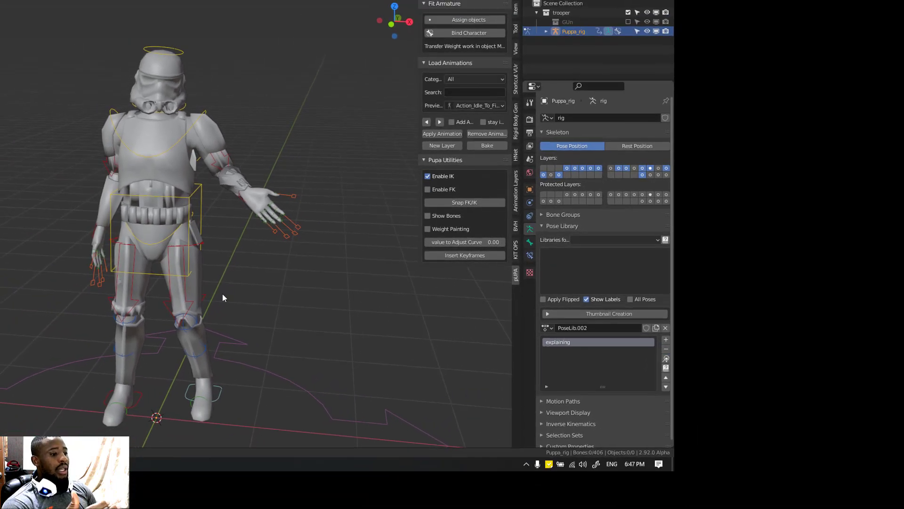
key(a)
key(alt+r)
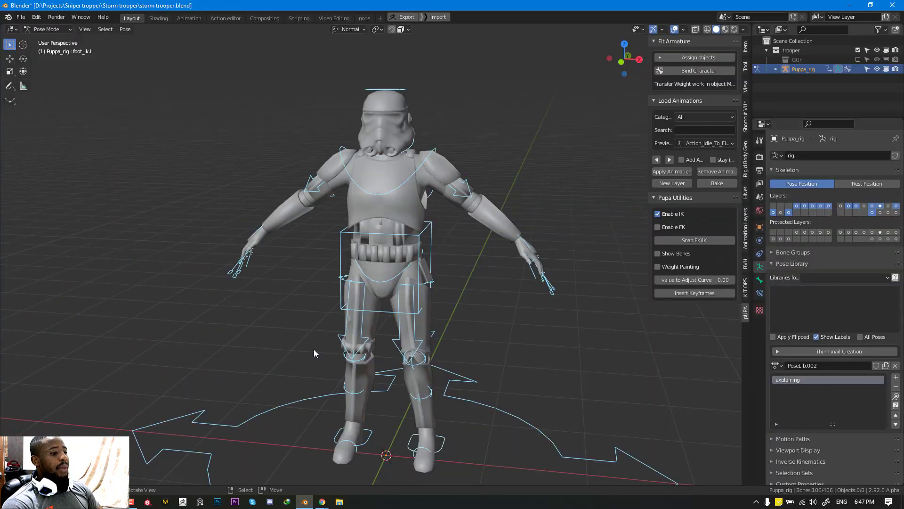
Step: Apply the PuppCatwalk animation from the Locomotion category to the rig and play it up to frame 45
middle_drag(314, 353, 668, 191)
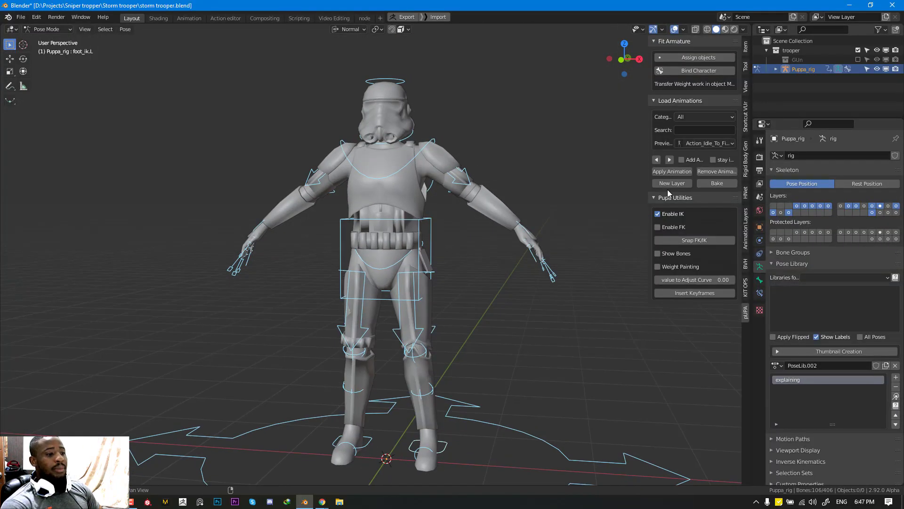
click(690, 116)
click(693, 178)
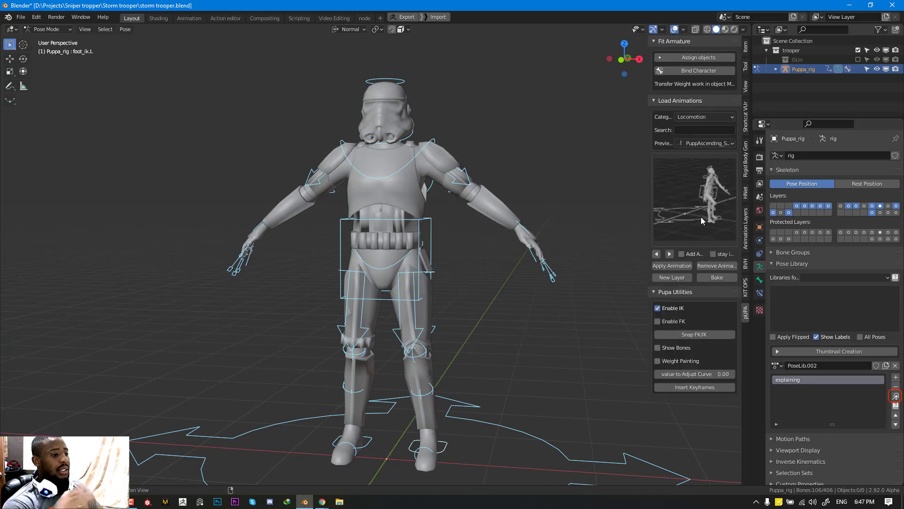
click(691, 213)
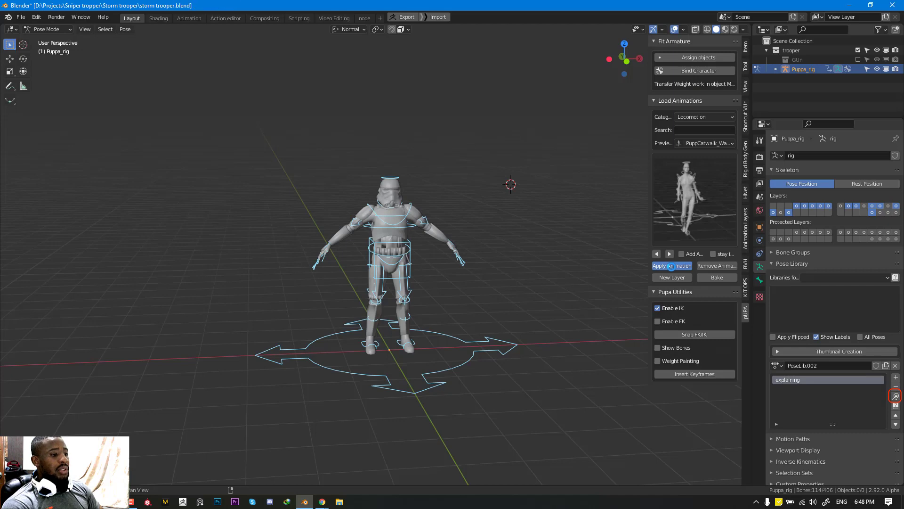
click(671, 265)
key(space)
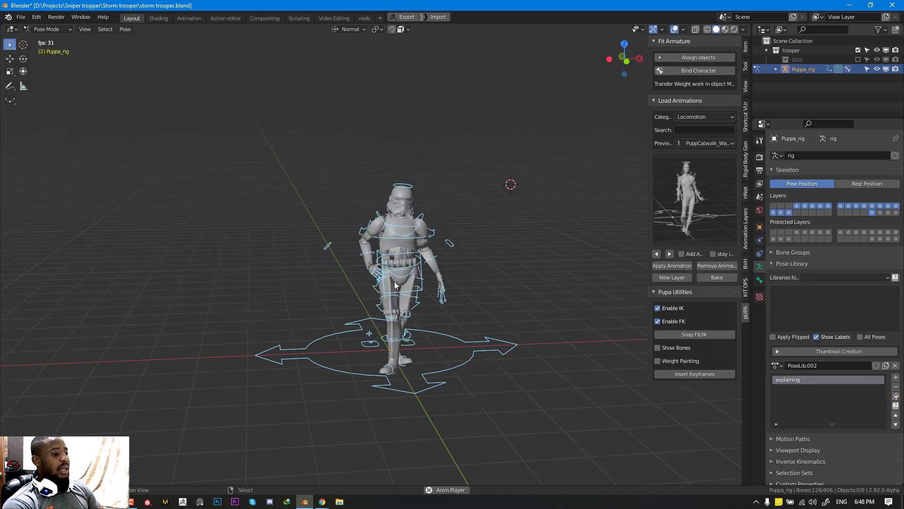
key(space)
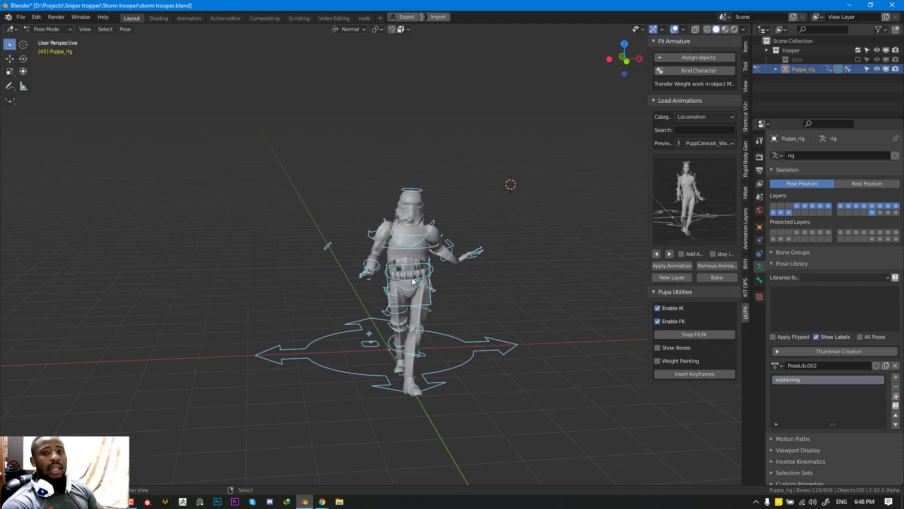
Step: Add the walking pose at frame 45 to the pose library as "sexy walking"
middle_drag(411, 278, 675, 349)
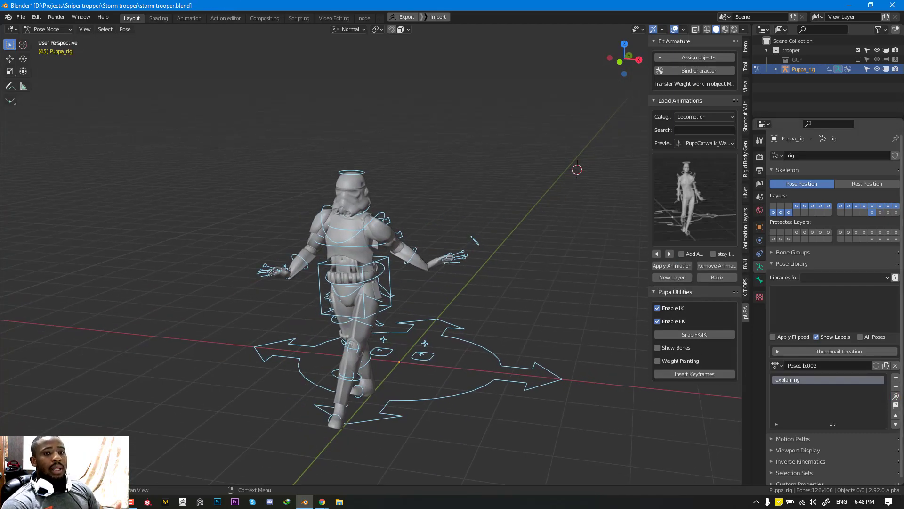
click(896, 377)
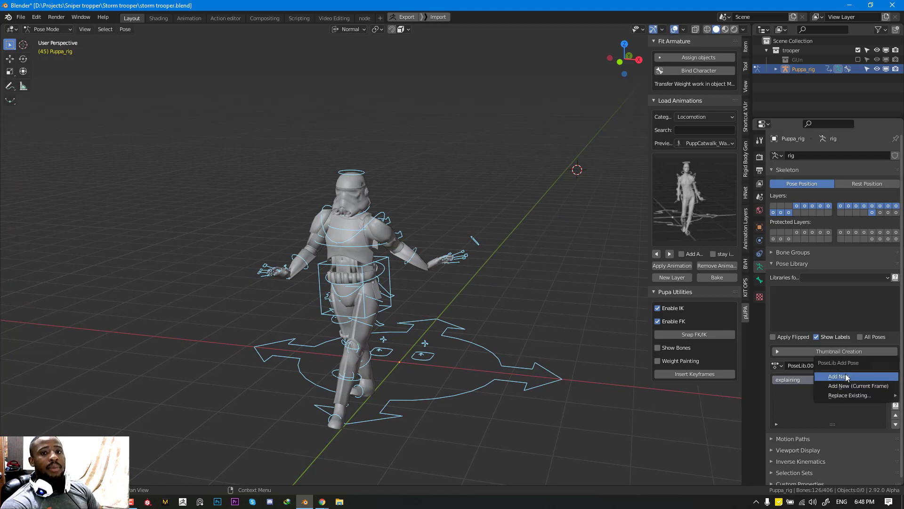
click(838, 375)
double_click(781, 389)
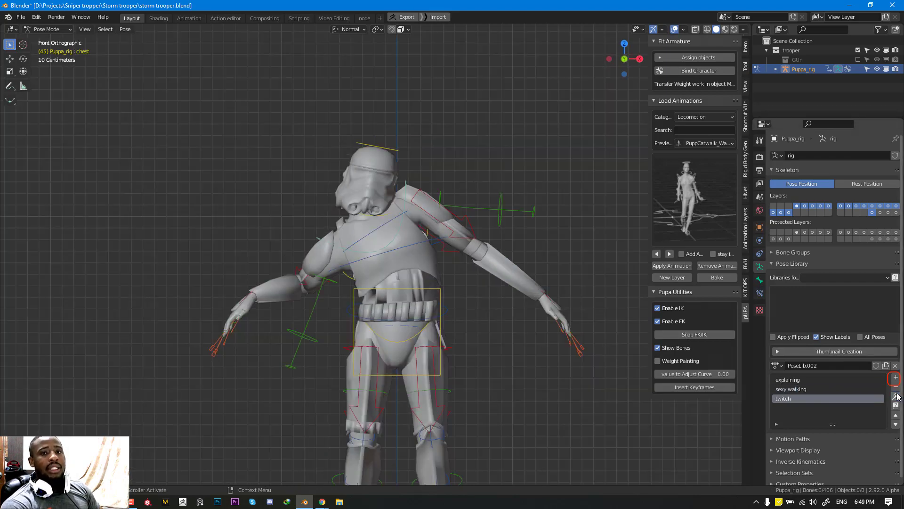
Step: Set the render resolution to 500 × 500 px and move the camera closer to the trooper along its local Z axis
middle_drag(381, 270, 560, 264)
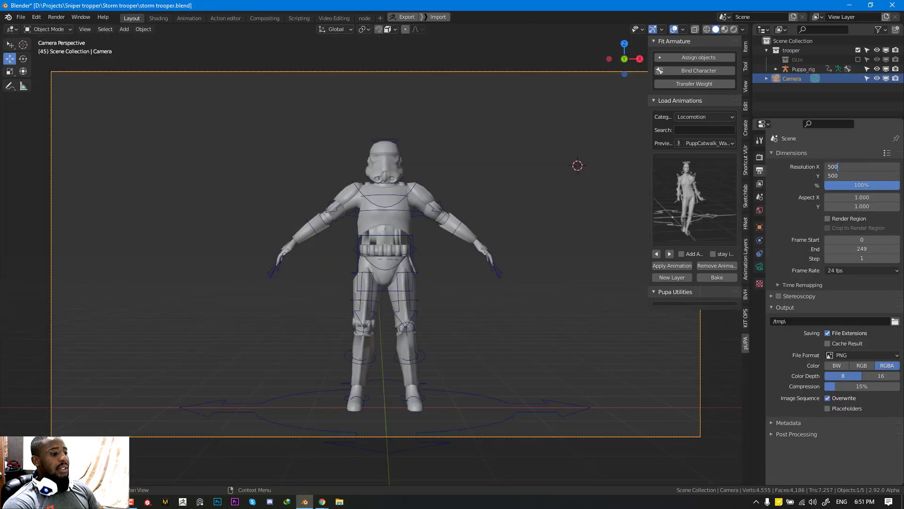
key(Return)
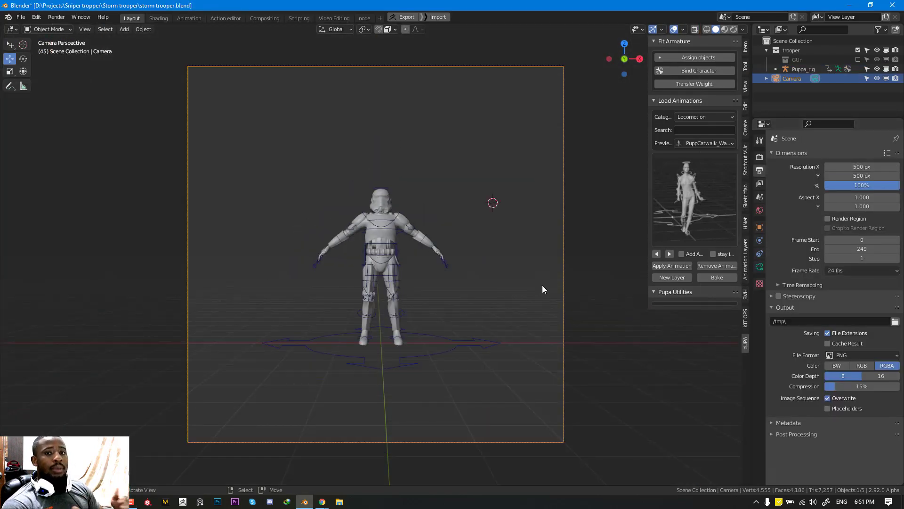
key(g)
key(z)
key(z)
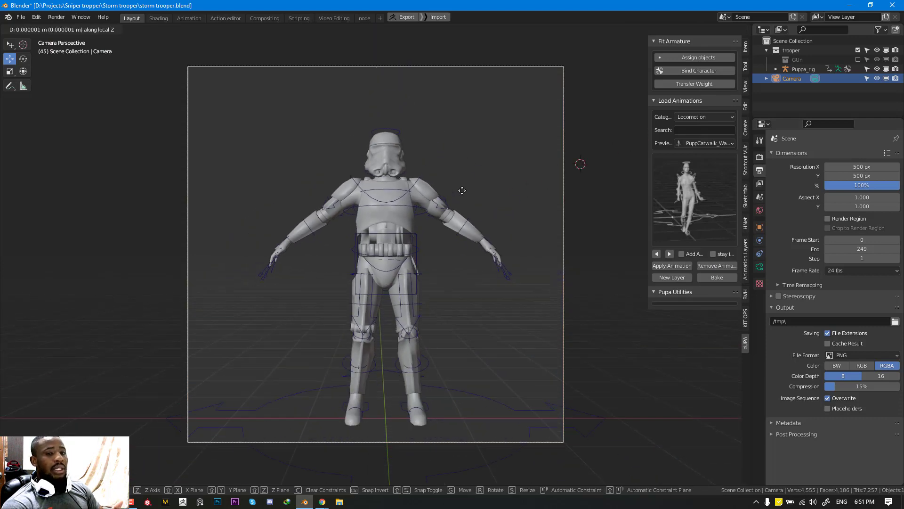
key(Return)
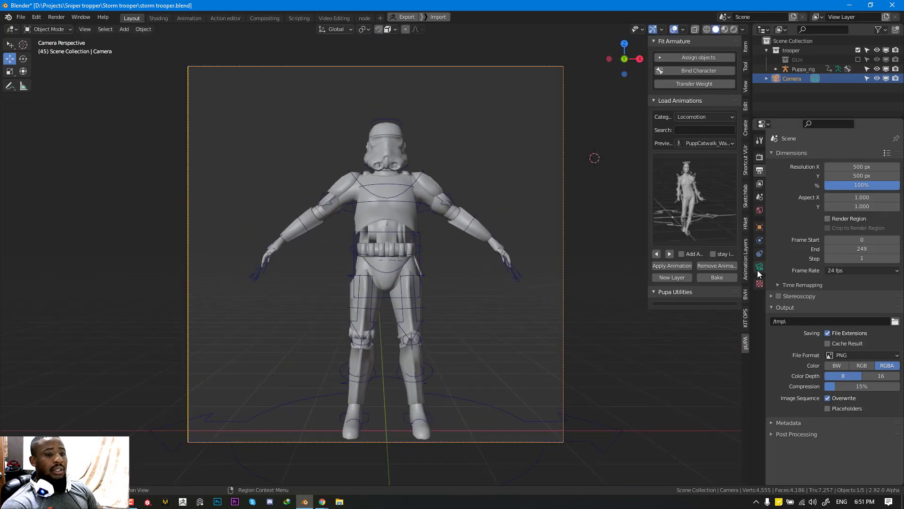
Step: Set the camera's focal length to 100 mm
click(759, 267)
double_click(848, 199)
text(100)
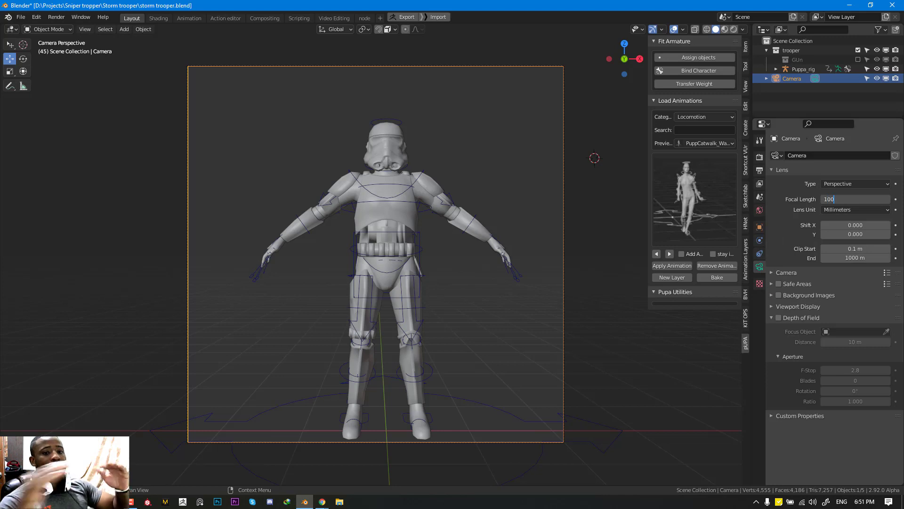
key(Return)
Step: Move the camera back along its local Z axis to fit more of the trooper in the frame
scroll(479, 301, down, 4)
key(g)
key(z)
key(z)
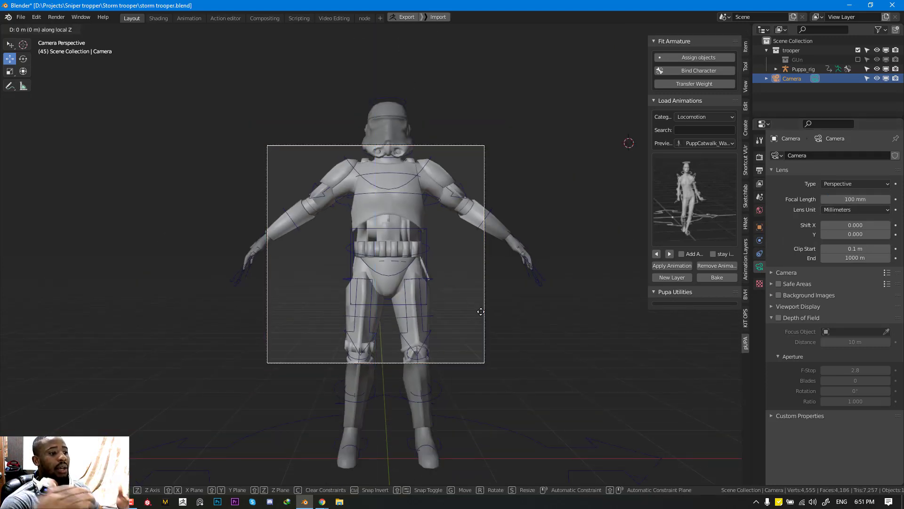
key(Return)
Step: Lock the camera to the view, try orbiting the camera and undo that trial move
key(q)
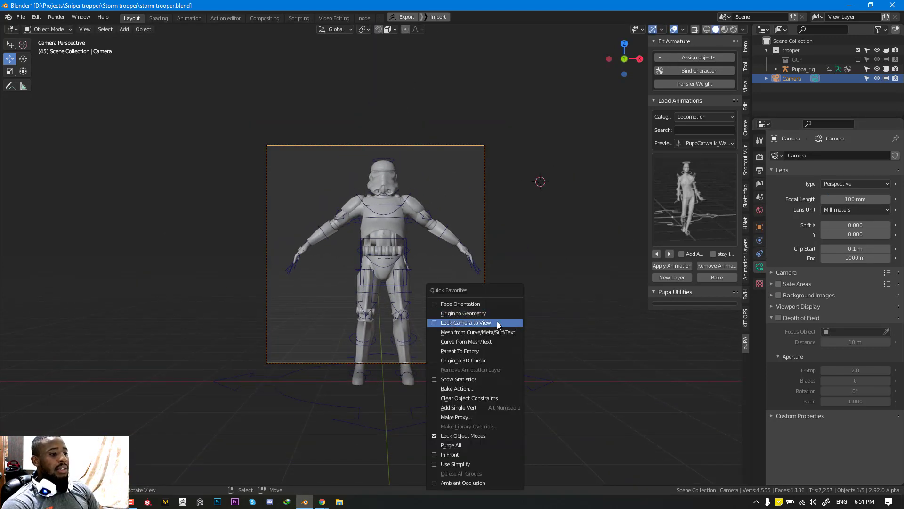
click(497, 322)
click(747, 87)
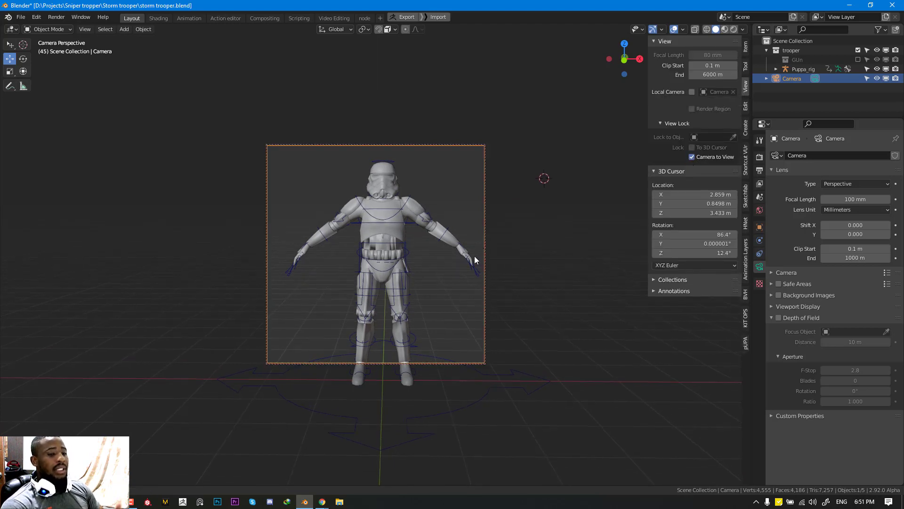
middle_drag(474, 256, 442, 258)
key(ctrl+z)
Step: Render a viewport image from the camera and examine how the trooper is framed
click(84, 29)
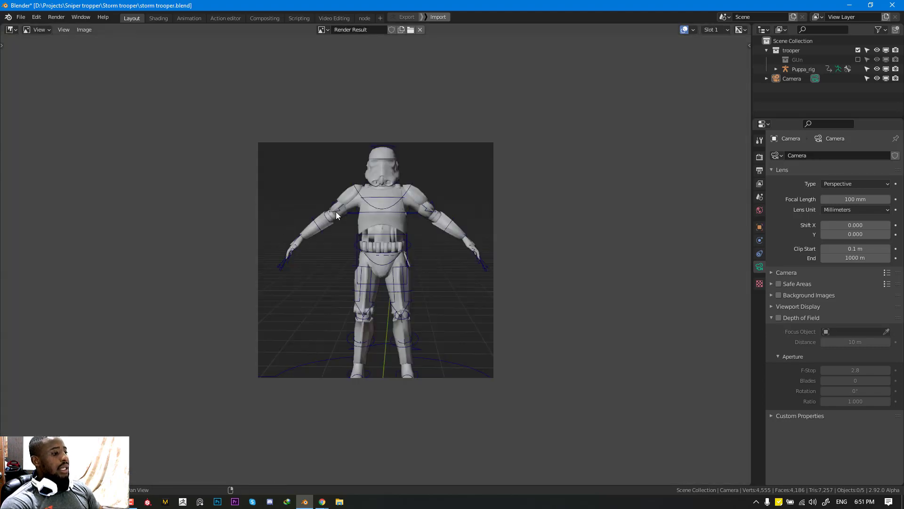
scroll(473, 217, up, 4)
scroll(385, 216, down, 5)
middle_drag(372, 209, 395, 212)
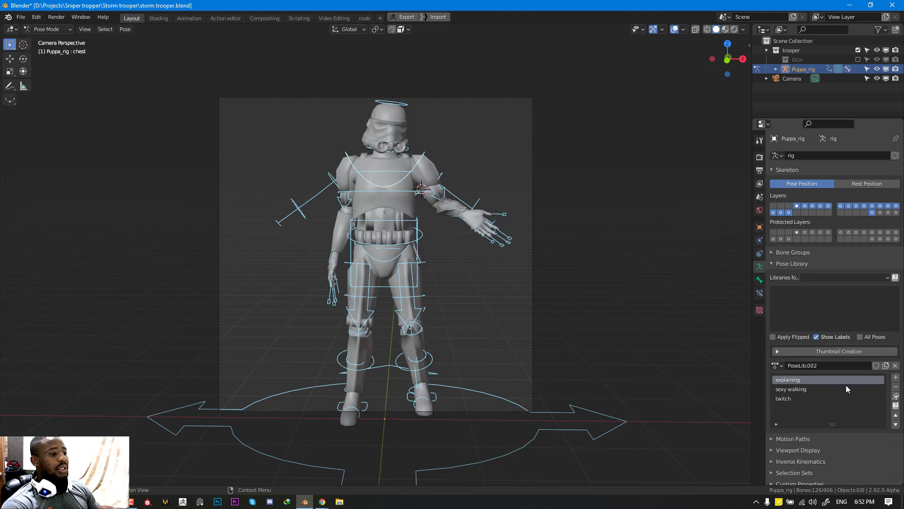
Step: Apply the sexy walking pose from the pose library to the trooper rig
click(846, 389)
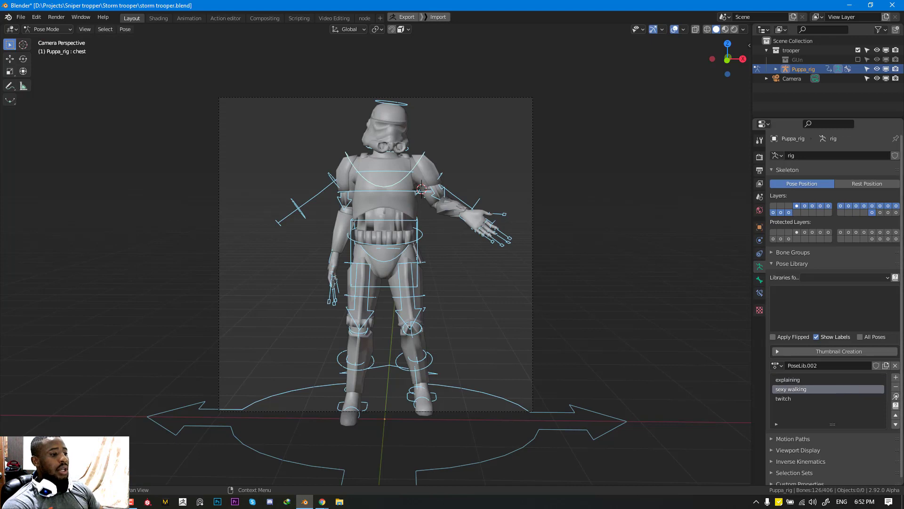
click(896, 396)
scroll(493, 267, down, 2)
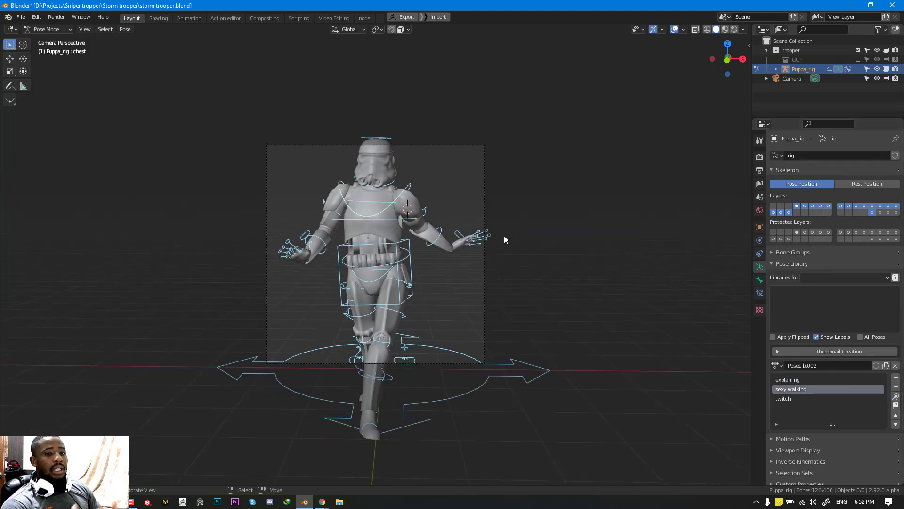
Step: Lock the camera to the view, orbit it to frame the walking trooper at an angle, and unlock it again
key(q)
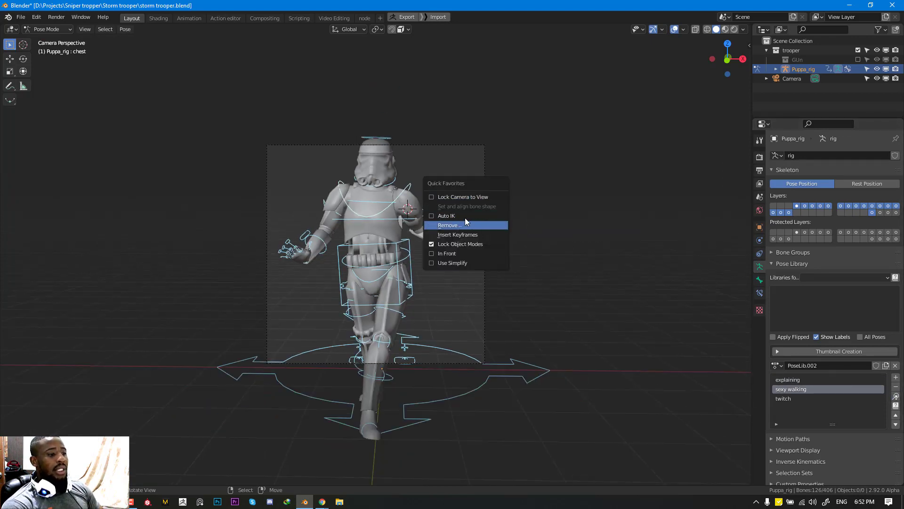
click(466, 197)
middle_drag(450, 235, 451, 261)
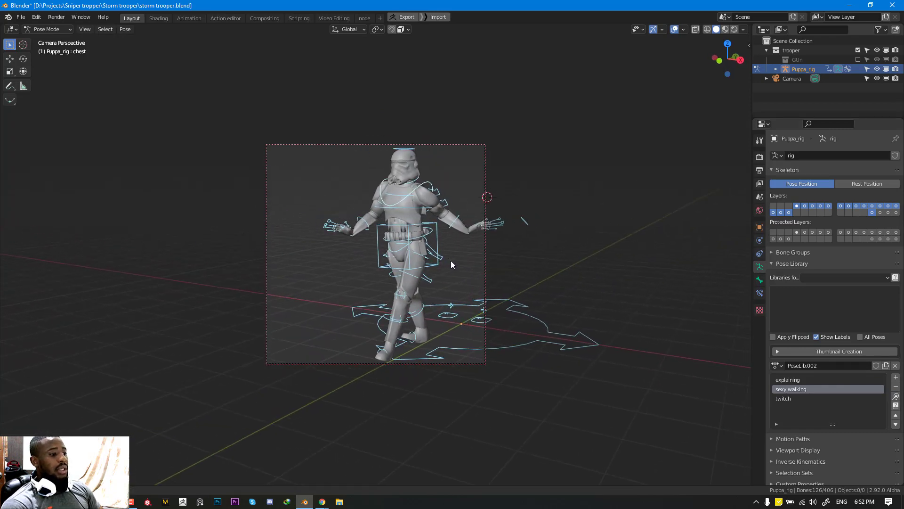
key(q)
click(482, 210)
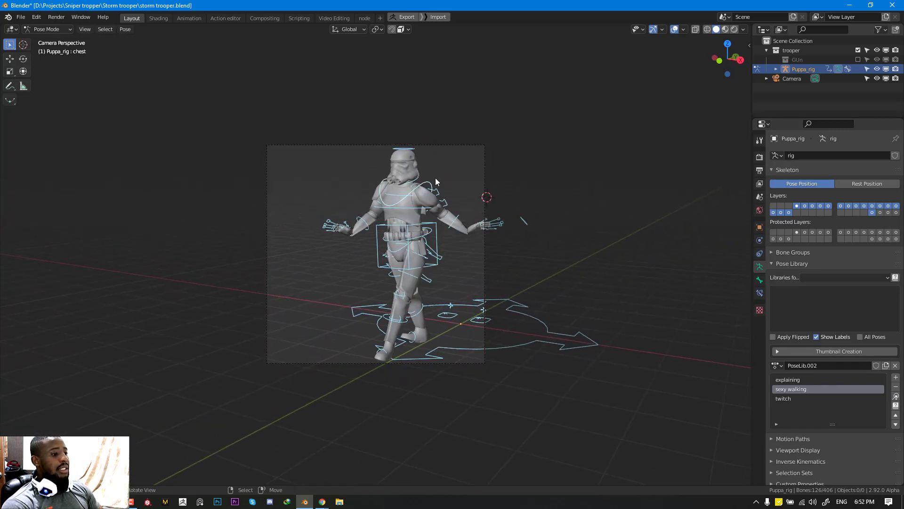
Step: Render a viewport image of the walking pose and save it as sexy walking.png, matching the pose's name
click(85, 29)
click(125, 203)
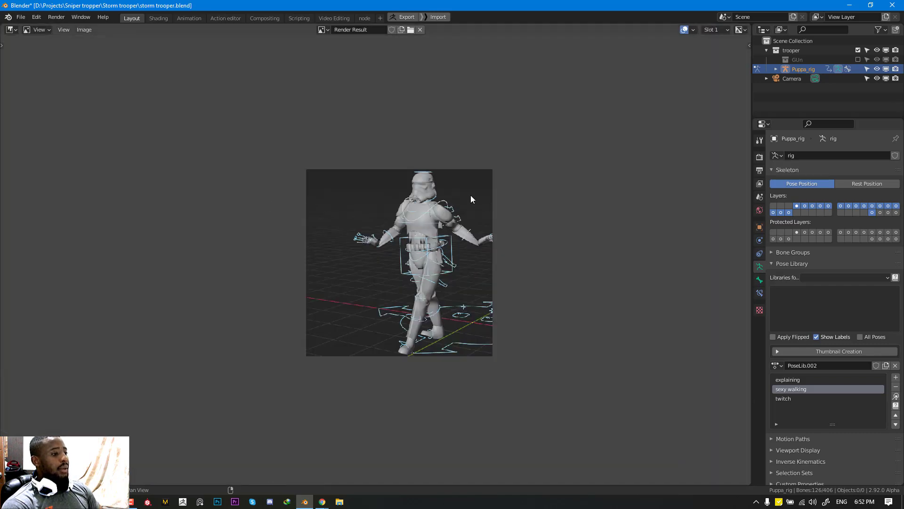
click(84, 29)
click(113, 106)
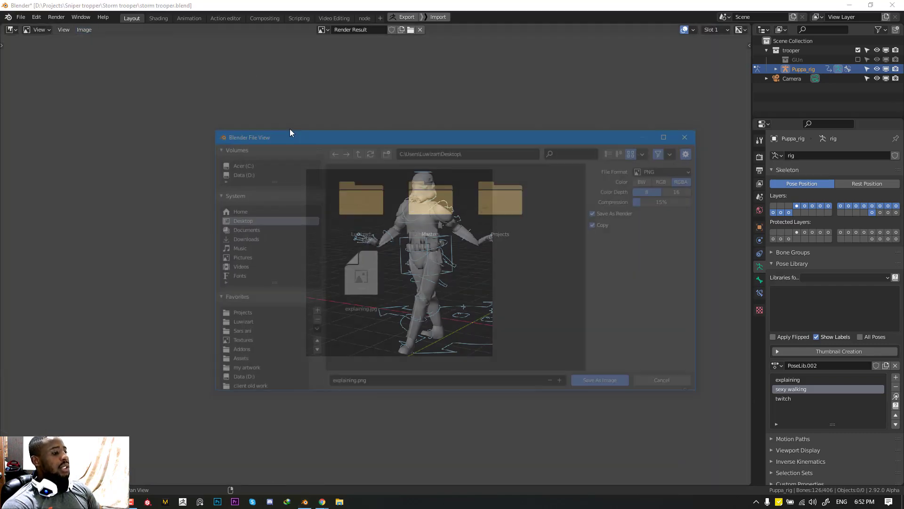
click(388, 385)
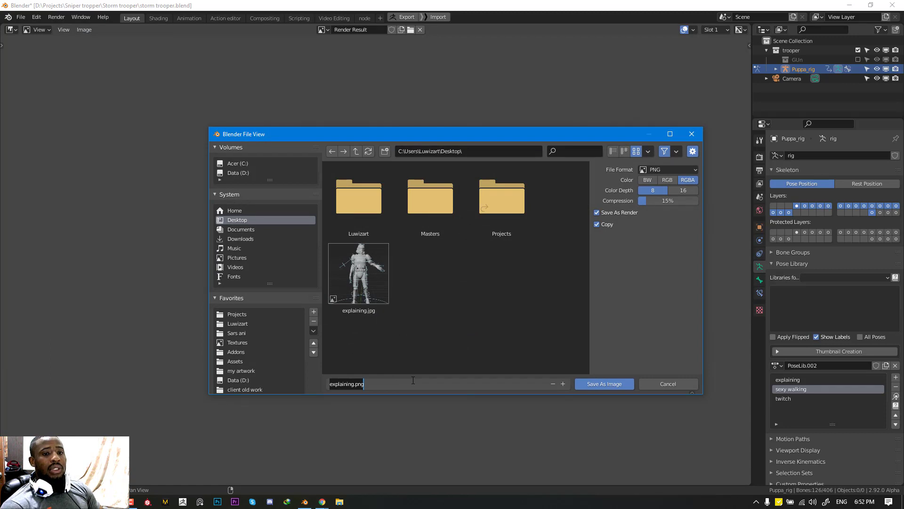
text(explaining)
click(604, 376)
double_click(795, 389)
key(ctrl+c)
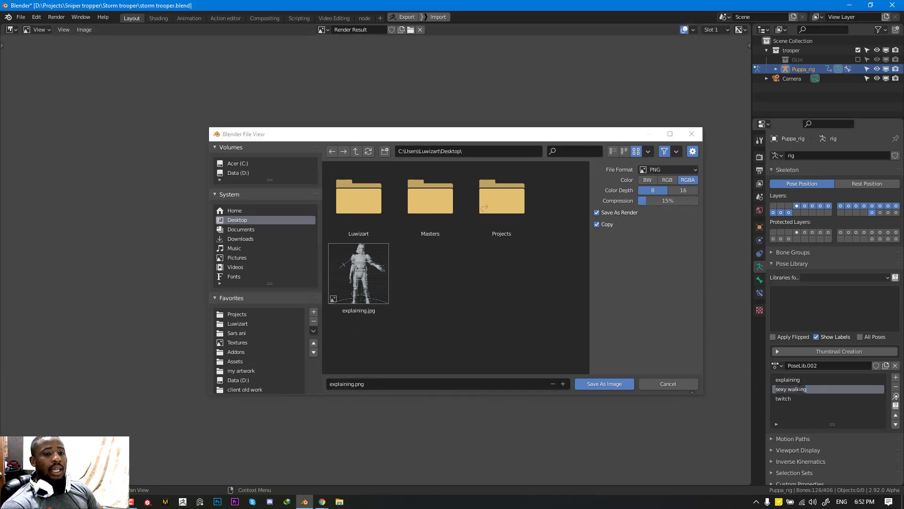
click(383, 384)
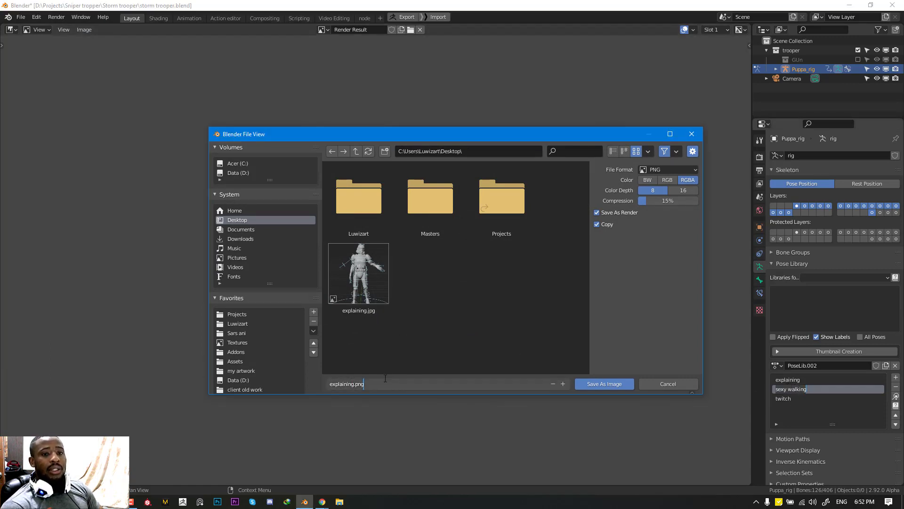
key(ctrl+v)
click(437, 338)
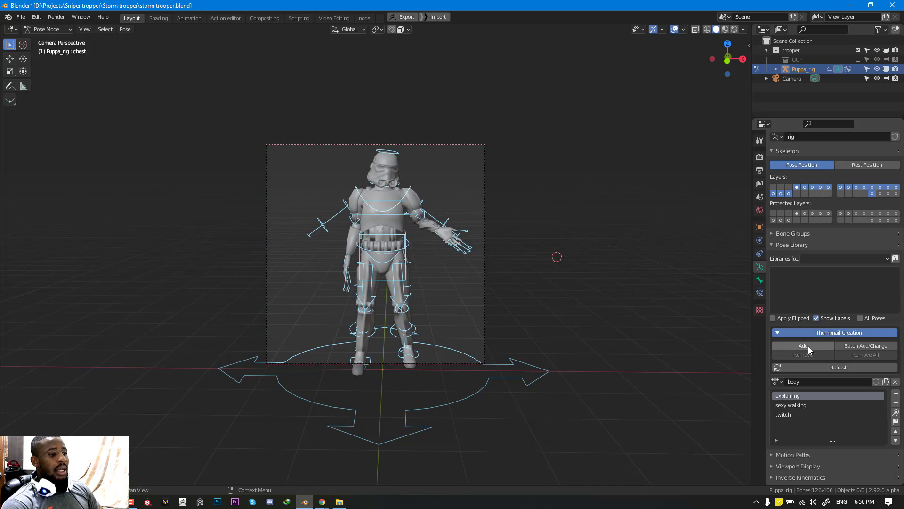
Step: Add explaining.jpg from D:\Projects as the thumbnail of the explaining pose
click(809, 346)
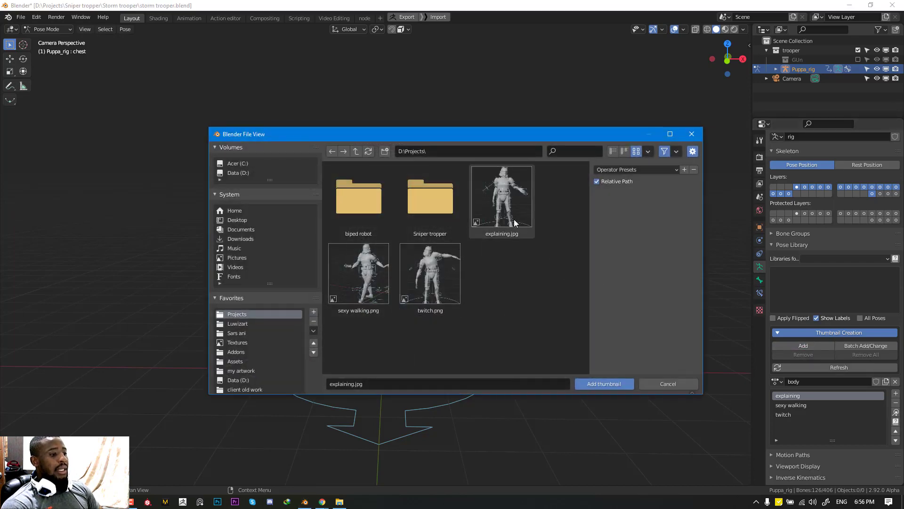
click(506, 211)
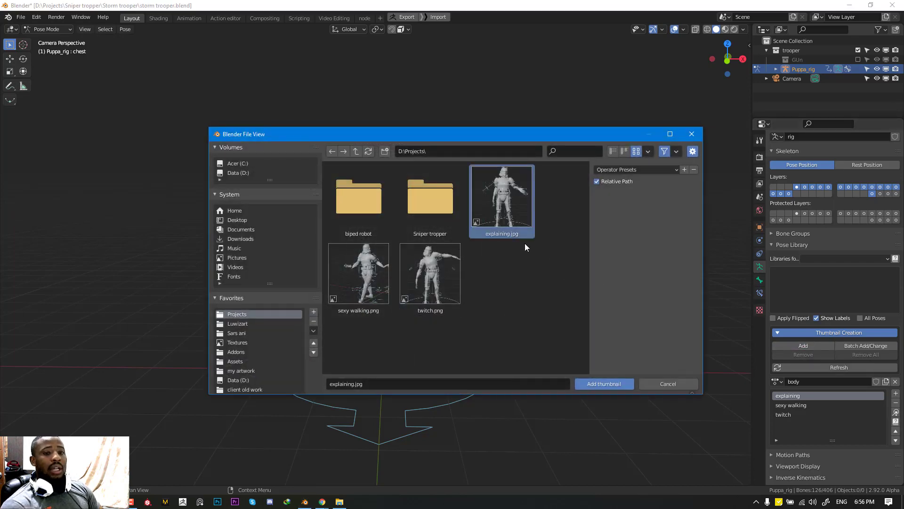
click(595, 384)
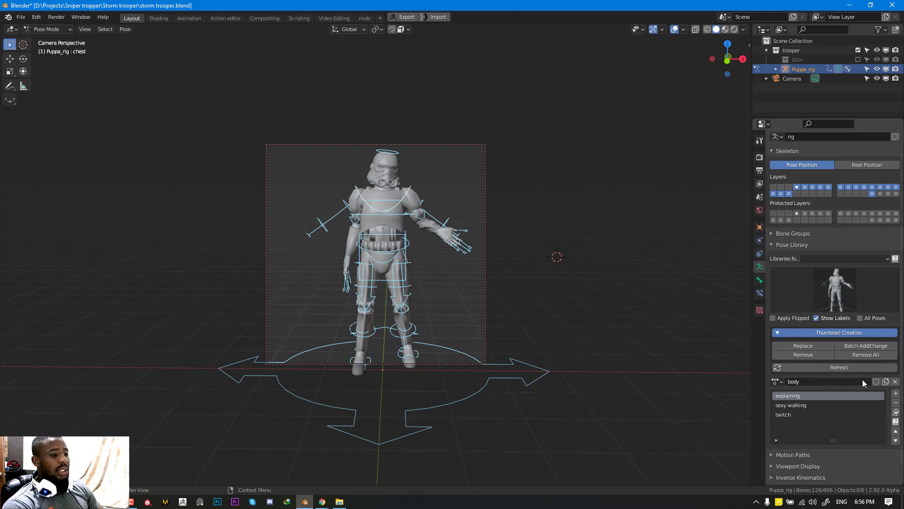
Step: Clear the rig's bone rotations and reapply the explaining pose through its thumbnail
key(alt+r)
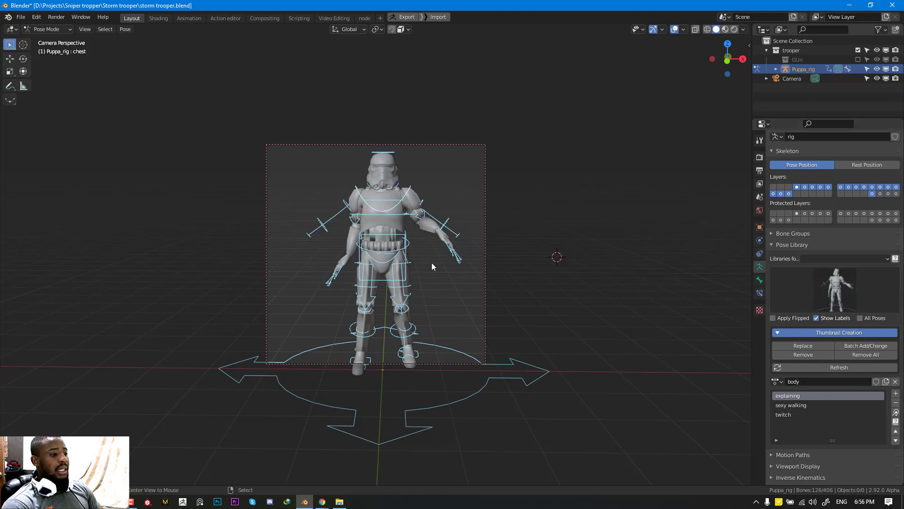
key(alt+r)
mouse_move(828, 291)
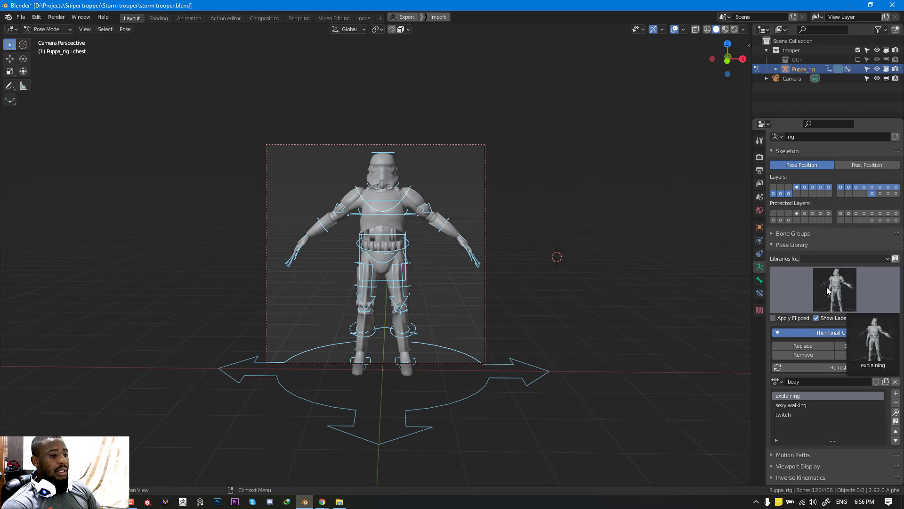
click(865, 331)
click(859, 325)
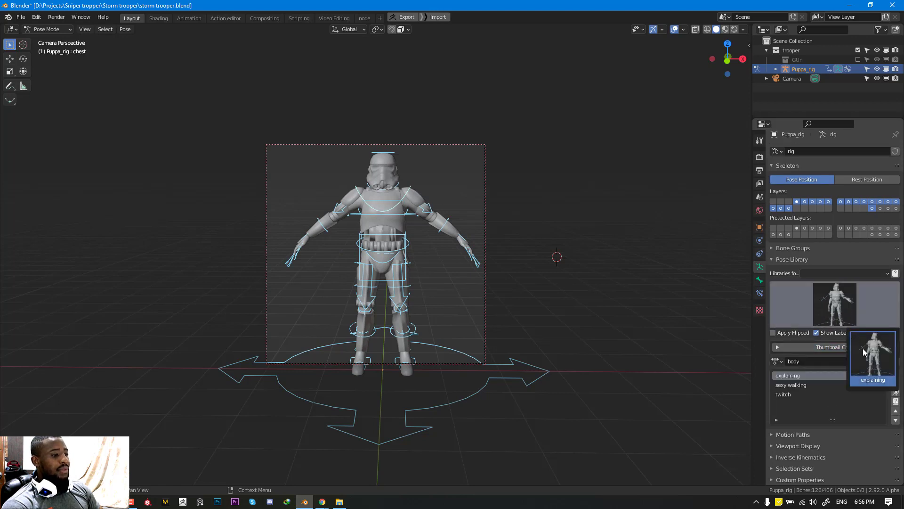
click(863, 349)
click(838, 310)
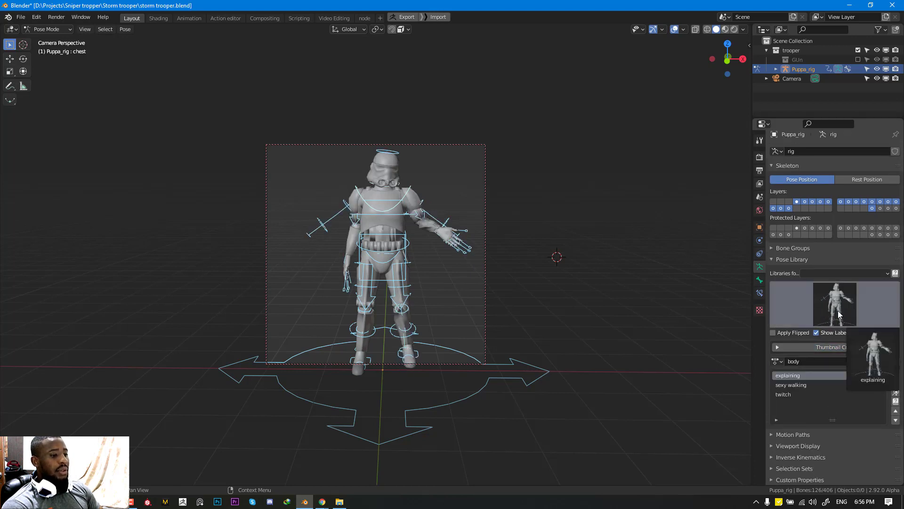
click(869, 356)
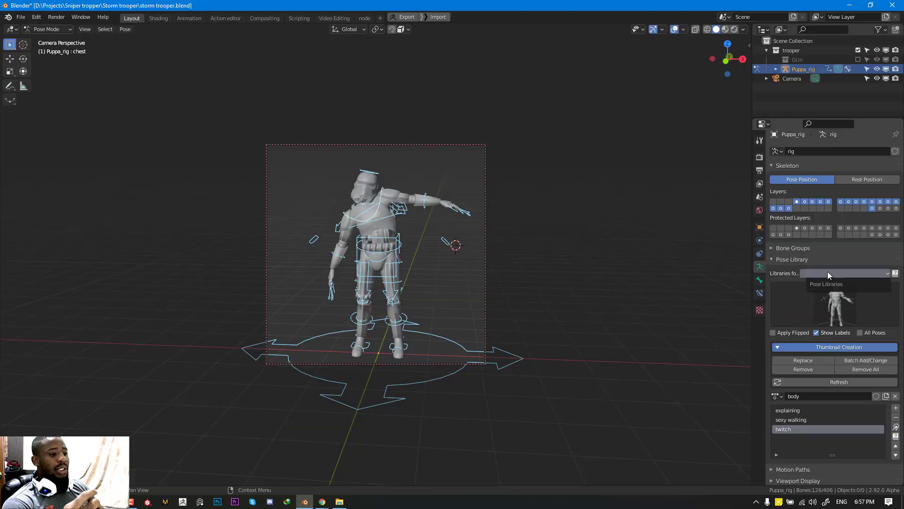
Step: Clear the bone rotations and apply the explaining, sexy walking and twitch poses in turn from their thumbnails
click(814, 303)
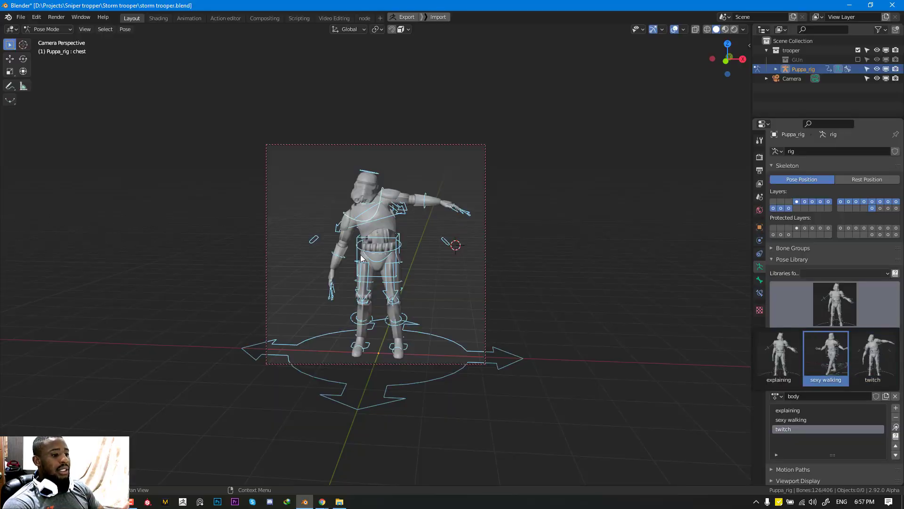
key(alt+r)
click(839, 310)
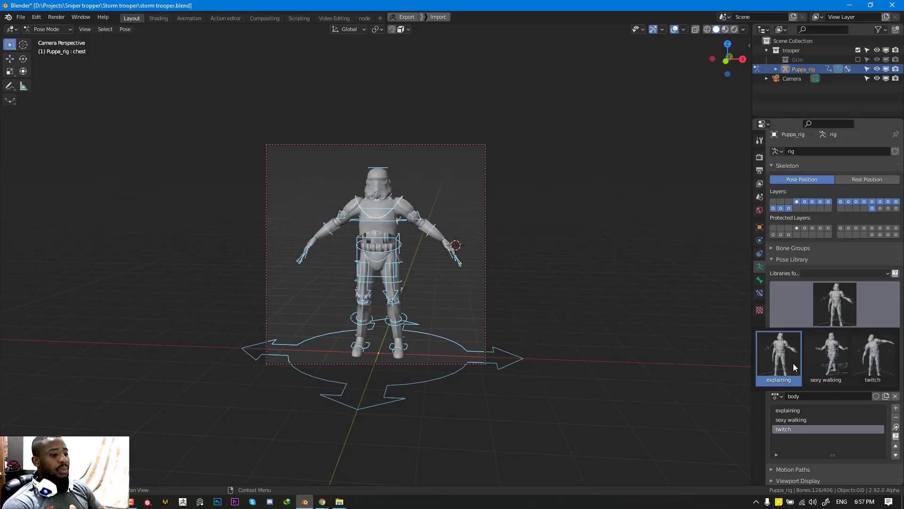
click(794, 367)
click(816, 309)
click(841, 354)
click(844, 310)
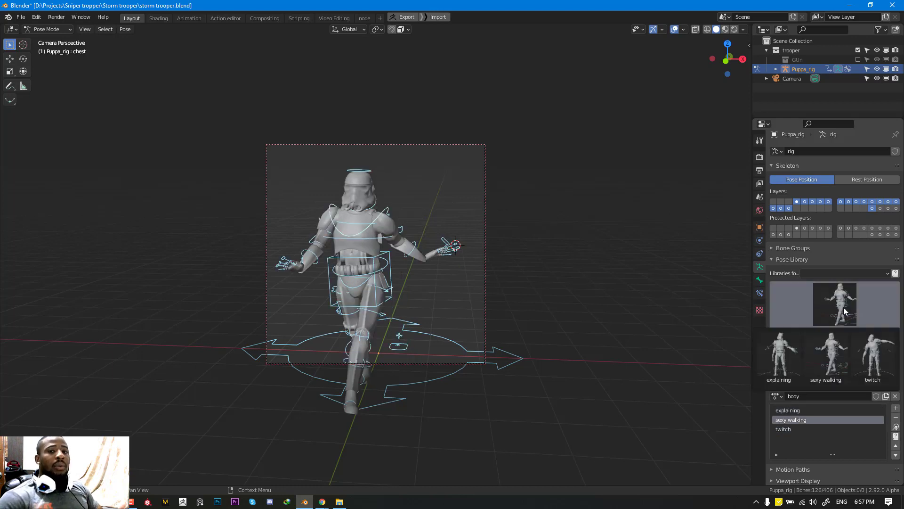
click(872, 355)
Step: Cycle the rig through the explaining and sexy walking thumbnails once more, ending on the twitch pose
click(829, 315)
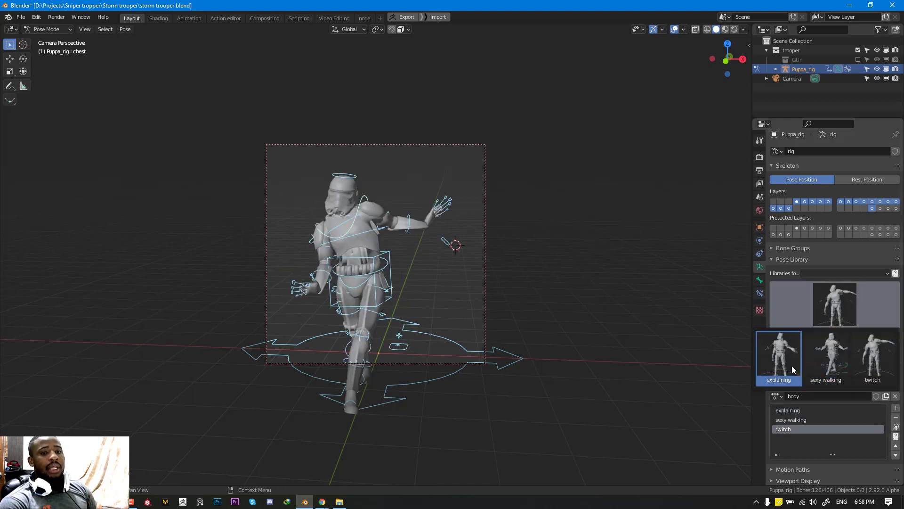
click(792, 365)
click(829, 312)
click(831, 354)
click(846, 309)
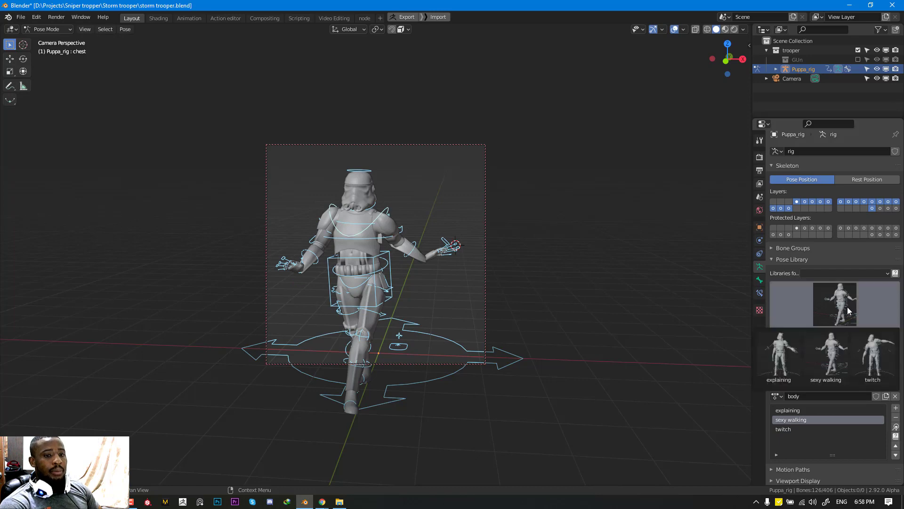
click(871, 356)
Step: Orbit the locked camera slightly around the posed trooper and unlock the camera from the view
middle_drag(463, 346, 486, 339)
key(q)
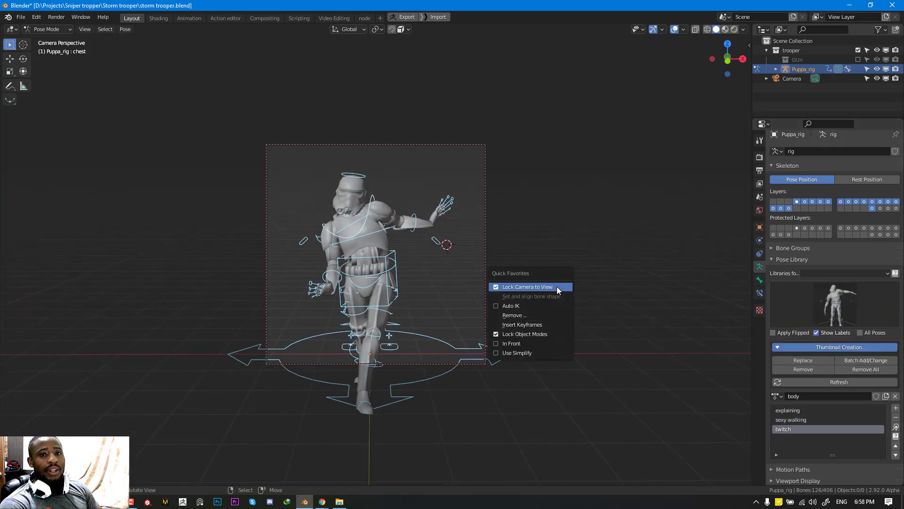
click(557, 291)
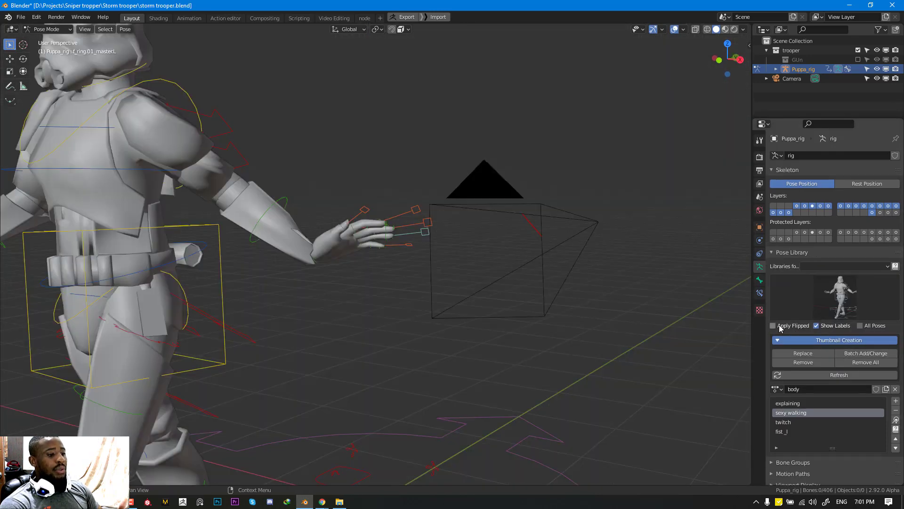
Step: Enable Apply Flipped and apply the sexy walking pose mirrored, checking the trooper from several angles
click(774, 325)
scroll(341, 294, down, 10)
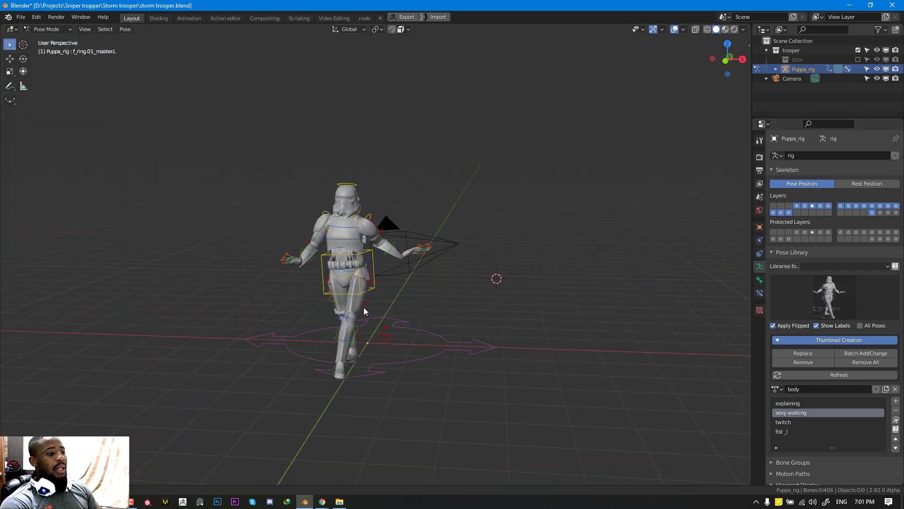
click(834, 296)
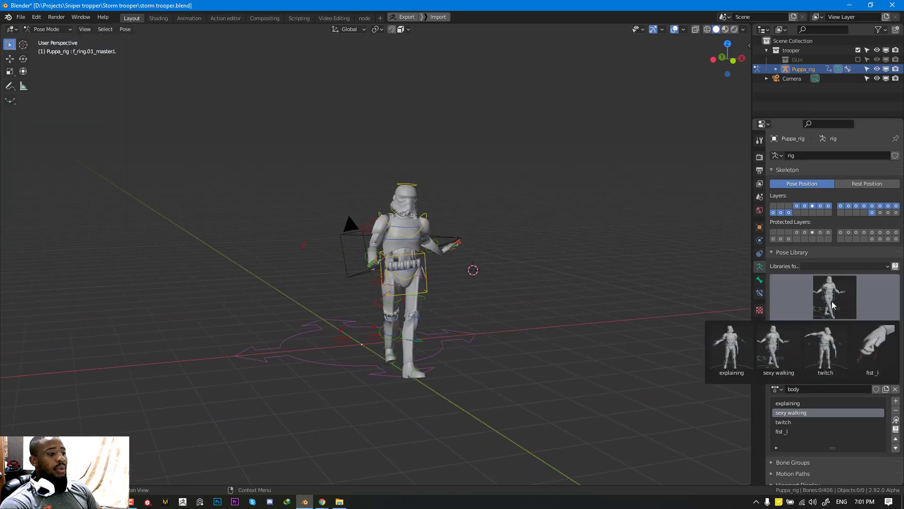
click(780, 339)
middle_drag(481, 325, 447, 325)
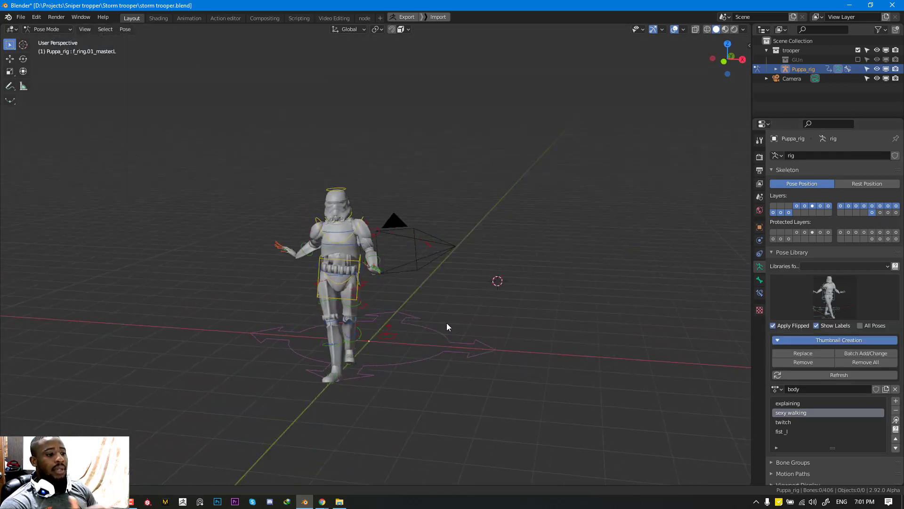
scroll(424, 334, up, 3)
middle_drag(405, 345, 476, 348)
Step: Apply the explaining pose mirrored to the trooper from its thumbnail
click(834, 297)
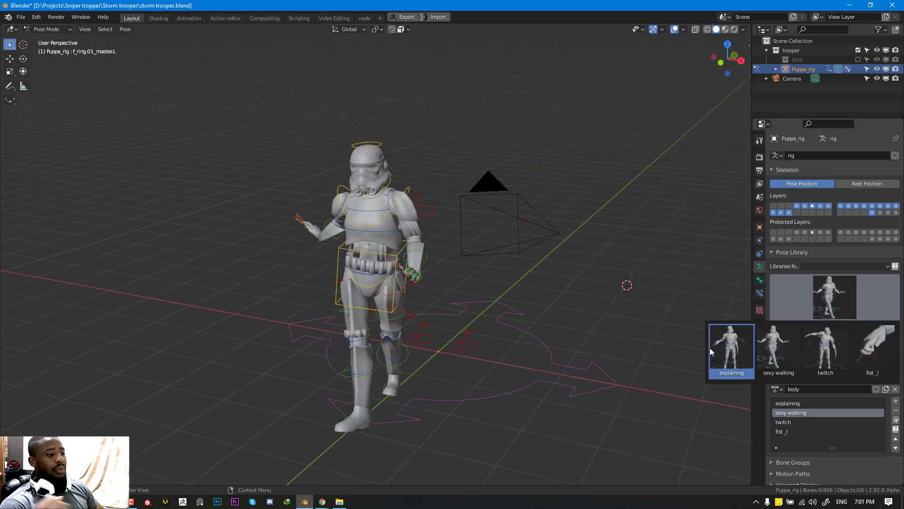
click(732, 347)
middle_drag(649, 341, 604, 344)
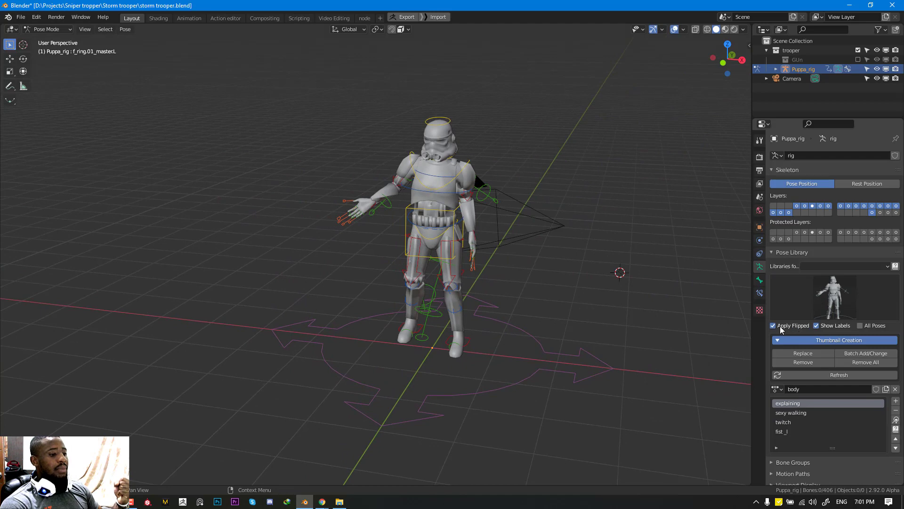
click(780, 327)
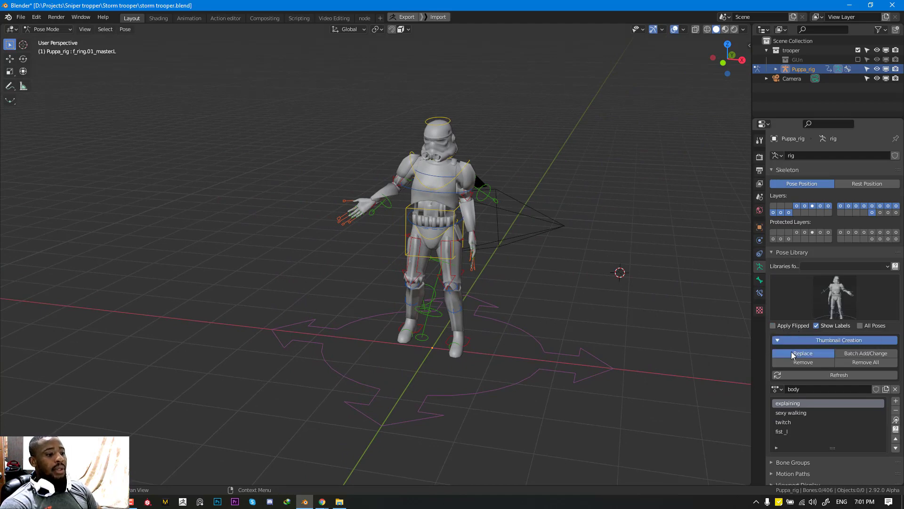
click(793, 352)
click(669, 380)
click(773, 326)
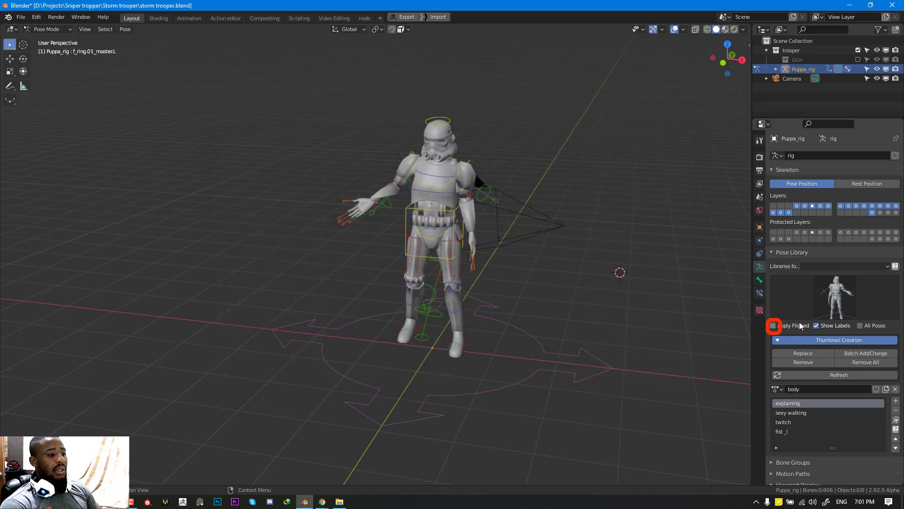
click(805, 353)
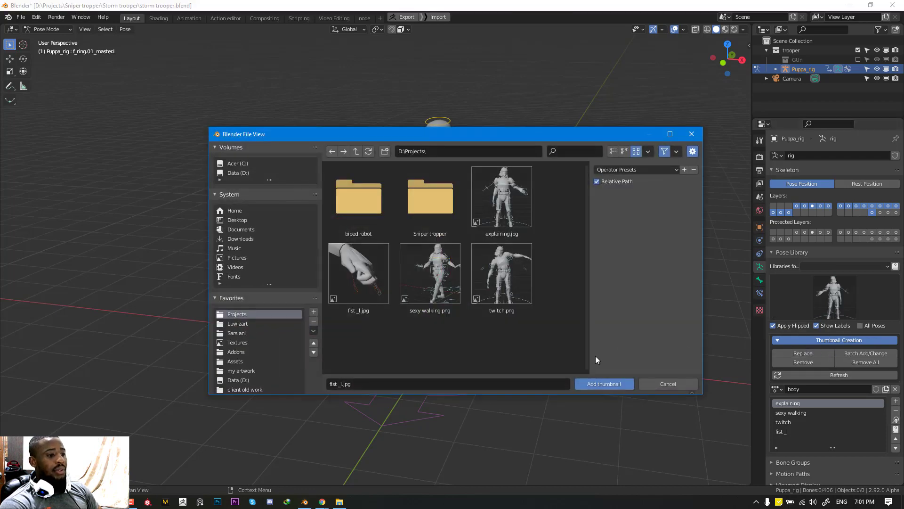
click(669, 383)
Step: Disable Apply Flipped and apply the explaining pose in its original orientation from its thumbnail
click(829, 296)
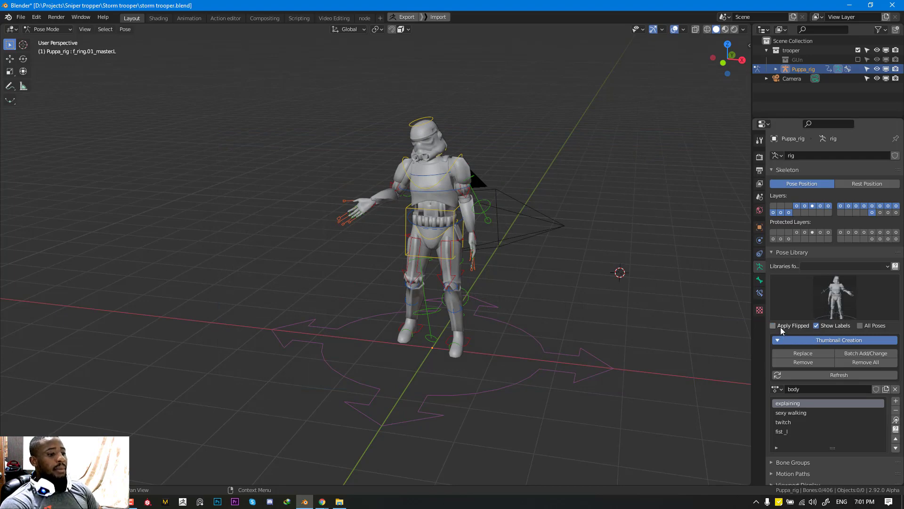
click(811, 317)
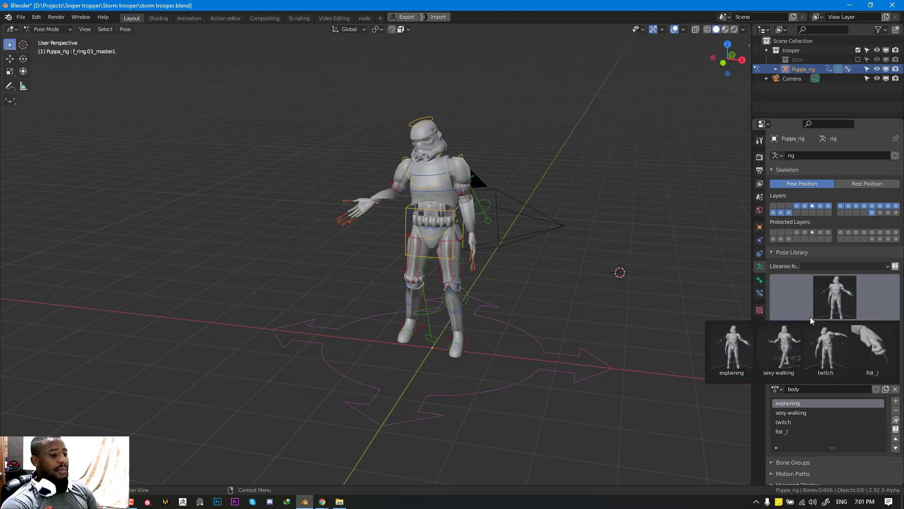
click(737, 344)
middle_drag(668, 322, 626, 312)
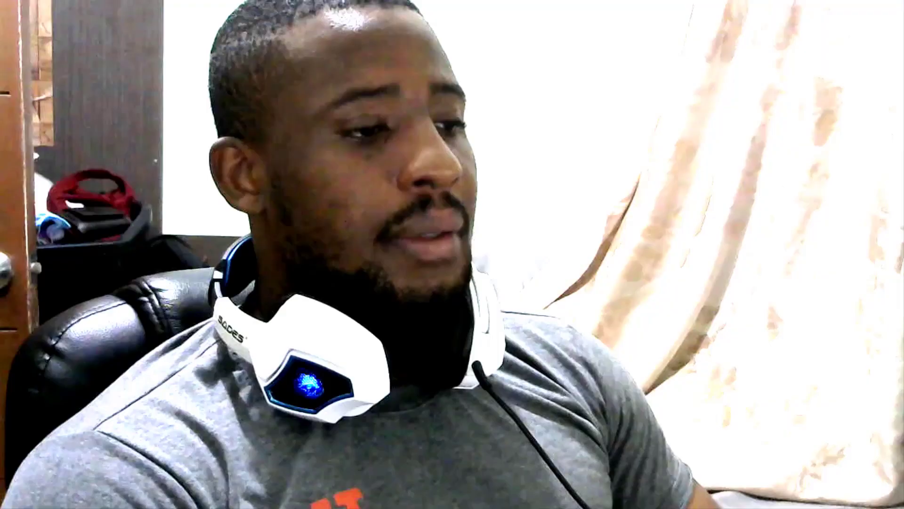